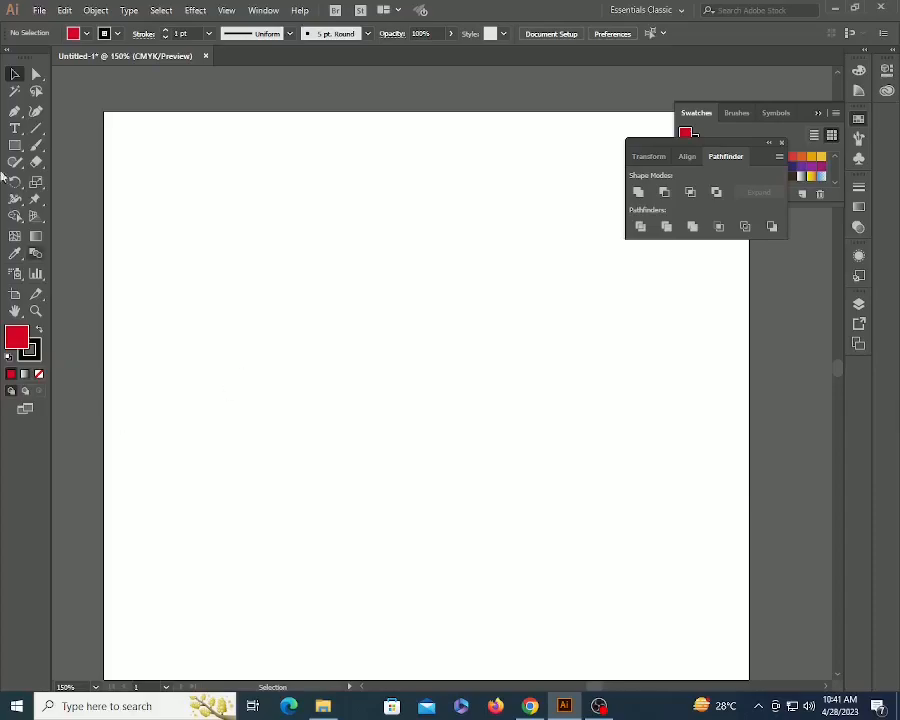
Draw a large red rectangle and a smaller one overlapping its right edge, and select both.
left_click_drag(224, 257, 462, 386)
left_click_drag(421, 298, 548, 352)
key("v")
left_click(231, 211)
left_click_drag(177, 207, 643, 432)
left_click(371, 333, "shift")
left_click(552, 256)
key("ctrl+z")
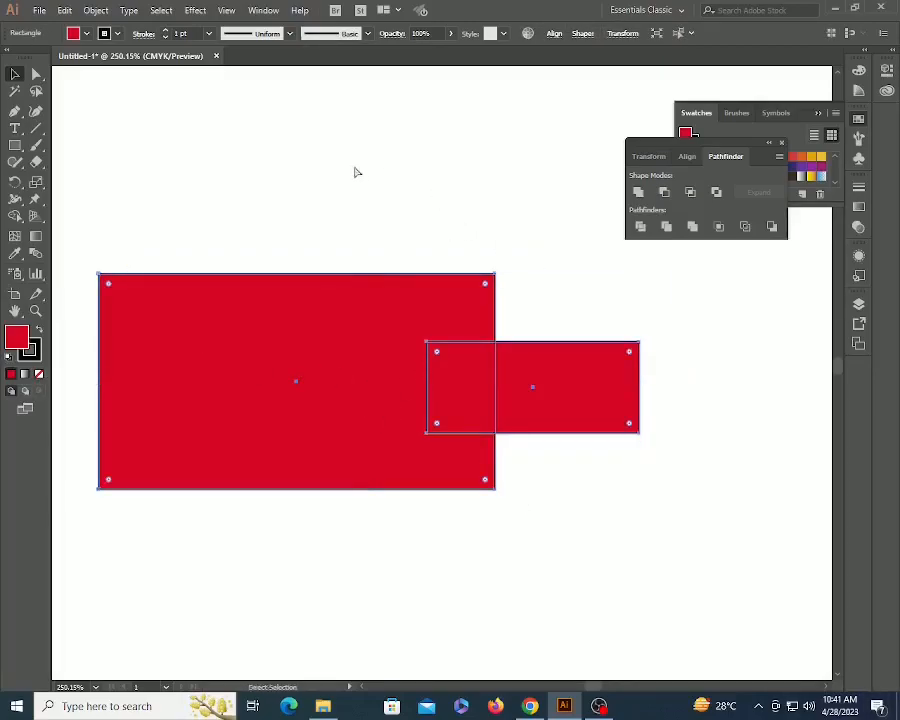
key("ctrl+shift+z")
left_click(420, 288)
left_click(684, 466)
key("ctrl+z")
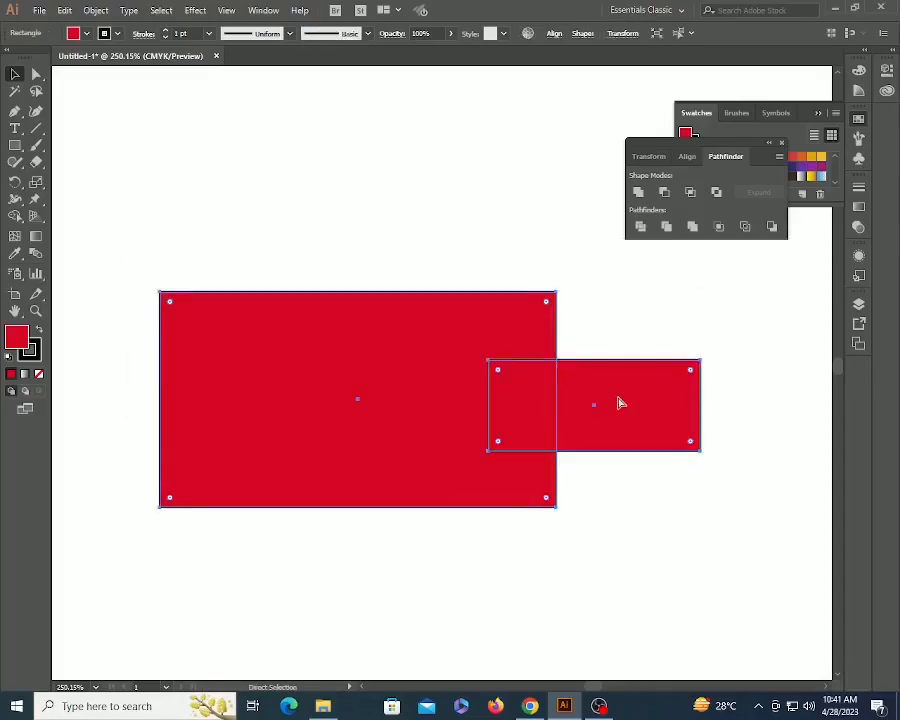
left_click(605, 482)
left_click(585, 420)
key("ctrl+a")
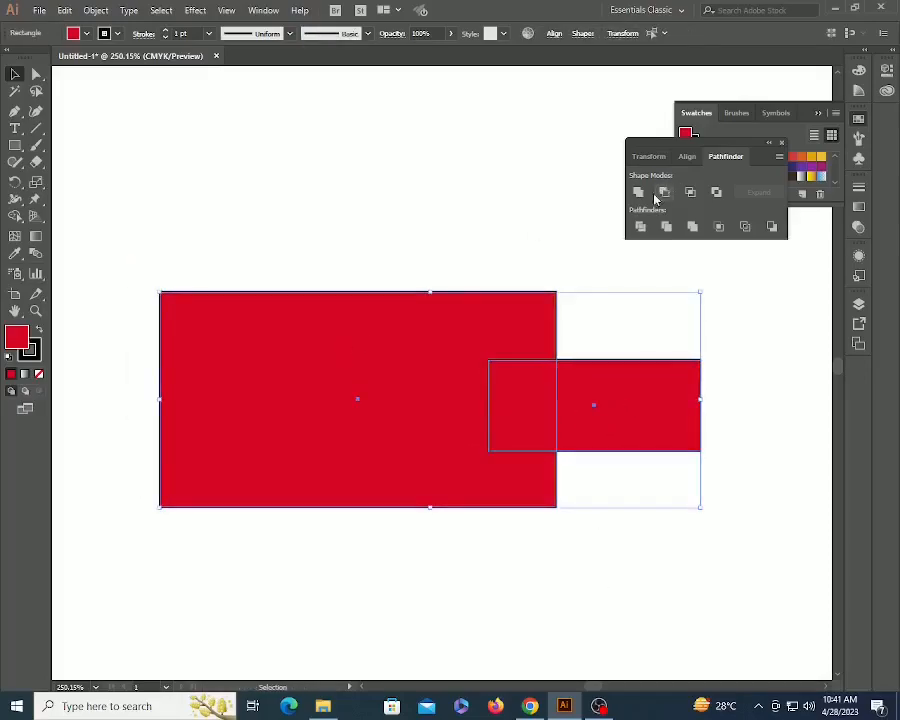
Look at the Align options and bring the Pathfinder operations back up.
left_click(691, 156)
left_click(692, 564)
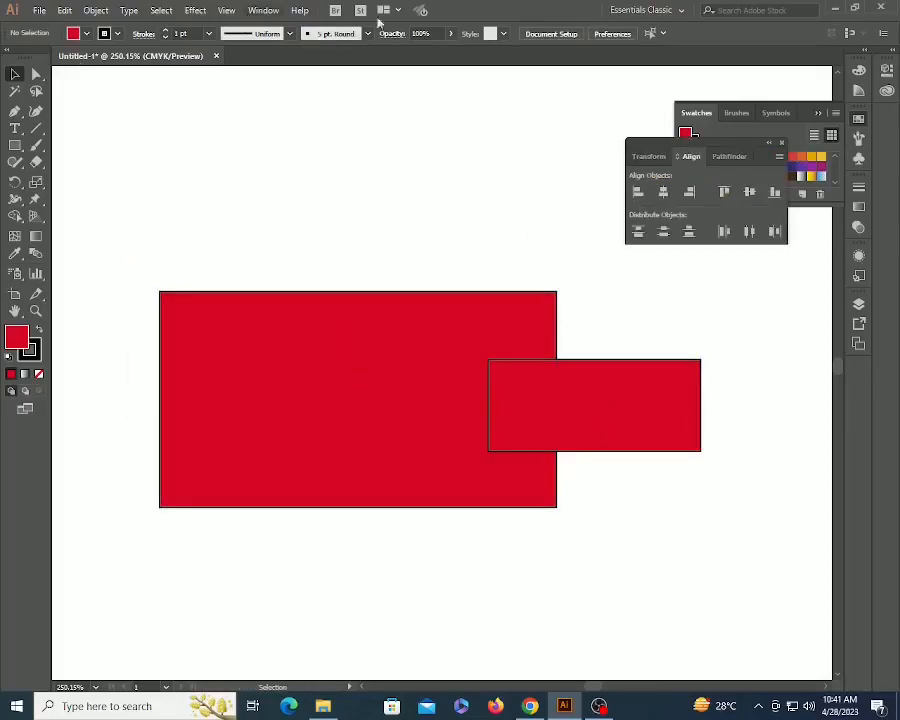
left_click(728, 156)
left_click(264, 11)
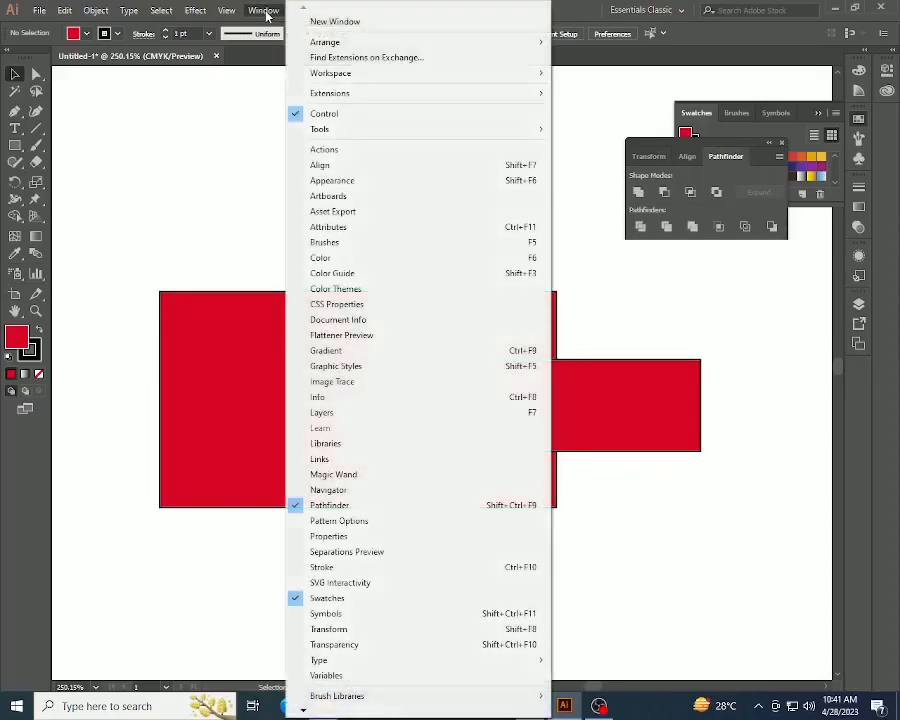
left_click(340, 506)
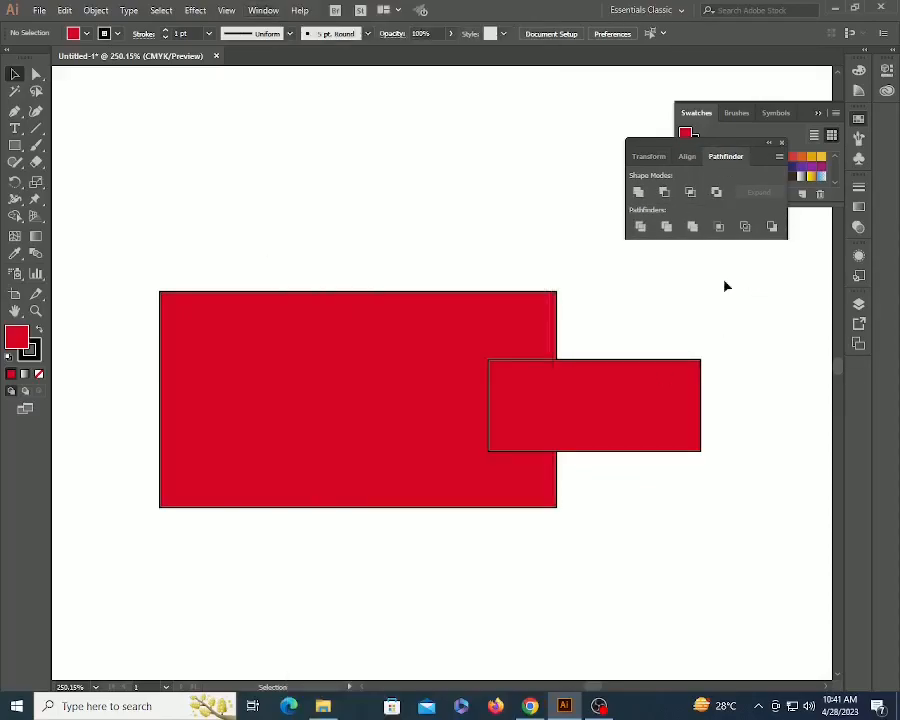
Unite the two overlapping rectangles into a single shape with Pathfinder.
key("ctrl+a")
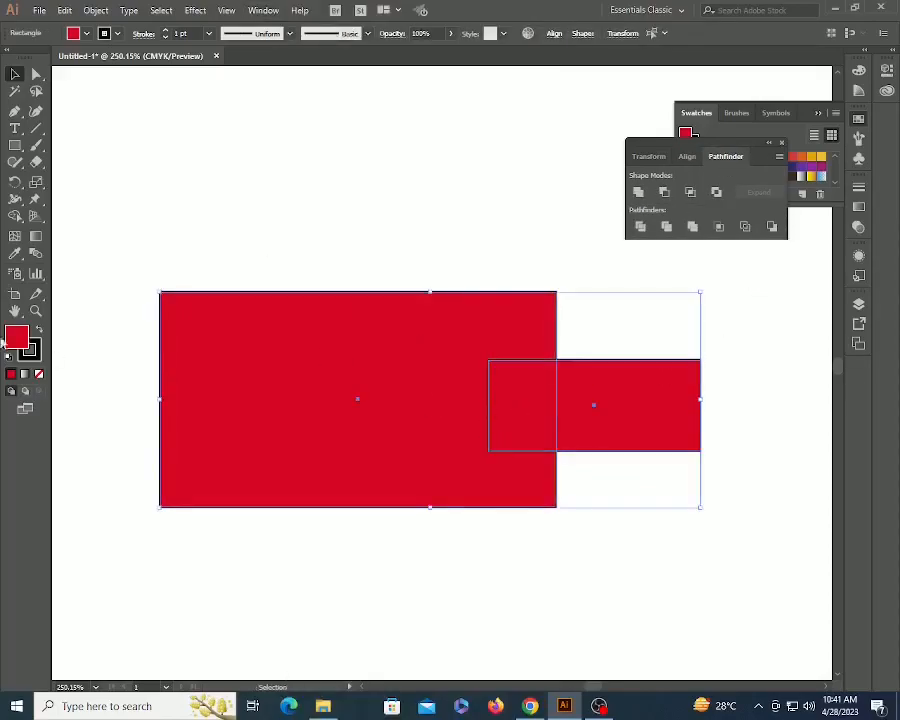
left_click(639, 193)
left_click(406, 250)
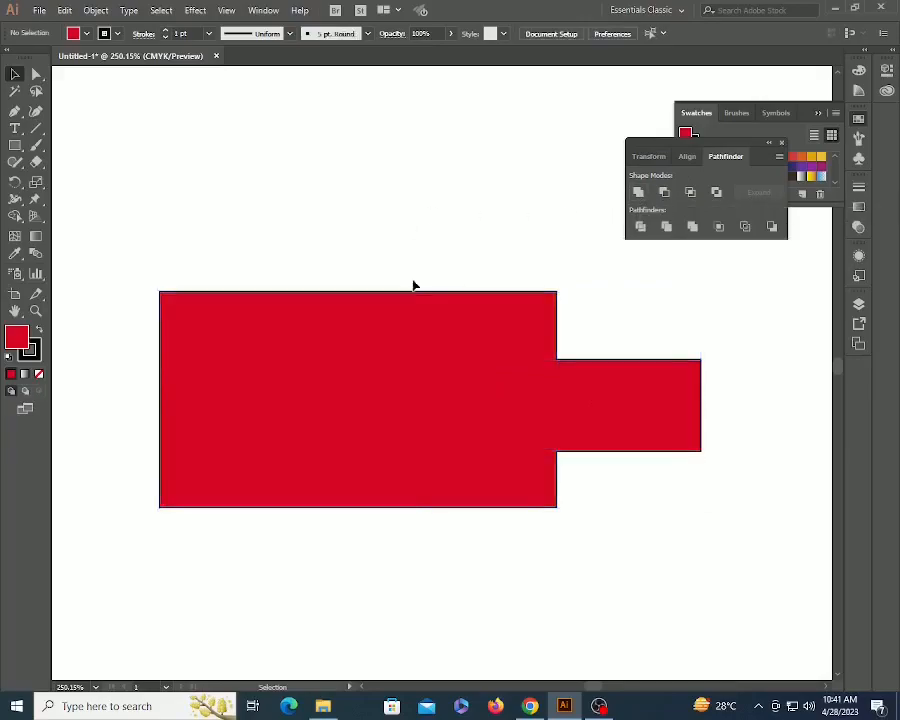
Undo the unite and the drawing of both rectangles to clear the artboard.
left_click_drag(518, 405, 414, 297)
key("z")
left_click(438, 318, "alt")
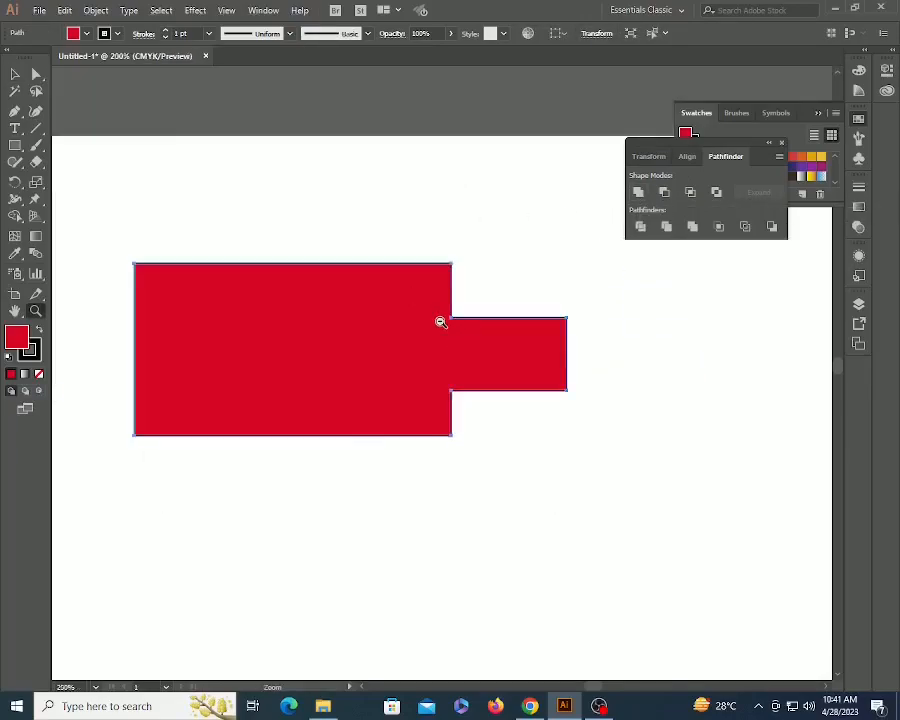
left_click(438, 318, "alt")
key("v")
left_click(480, 297)
key("ctrl+z")
key("ctrl+z")
key("ctrl+z")
key("ctrl+z")
key("ctrl+z")
key("ctrl+z")
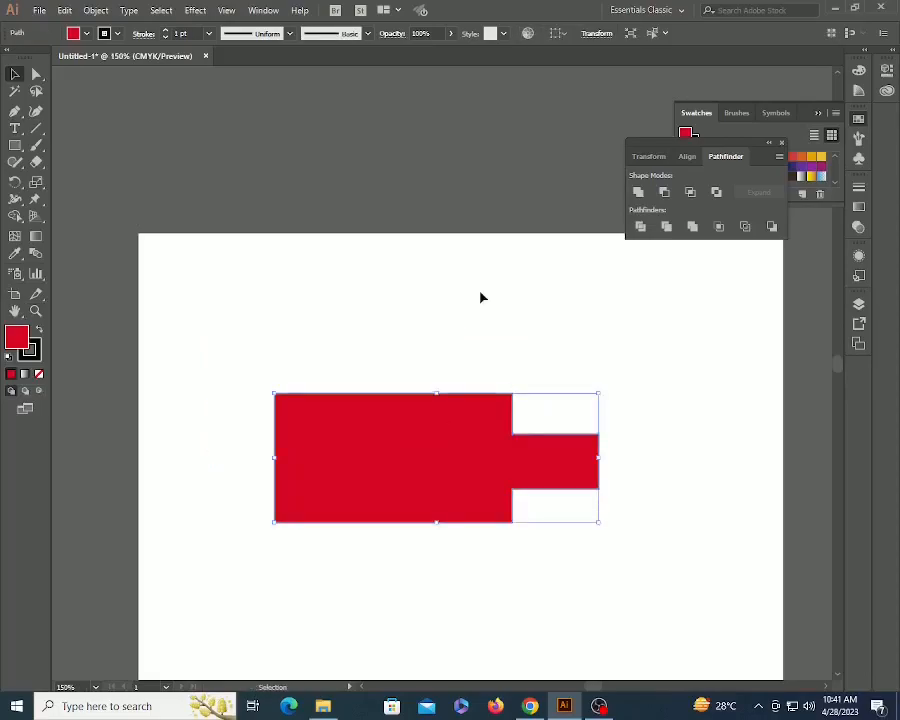
Draw a large red circle and a smaller yellow-filled ellipse overlapping its lower right edge, and select both.
left_click_drag(15, 146, 67, 177)
left_click_drag(329, 357, 424, 450)
left_click_drag(367, 385, 527, 507)
key("v")
left_click(821, 158)
left_click_drag(467, 413, 467, 371)
left_click(375, 341, "shift")
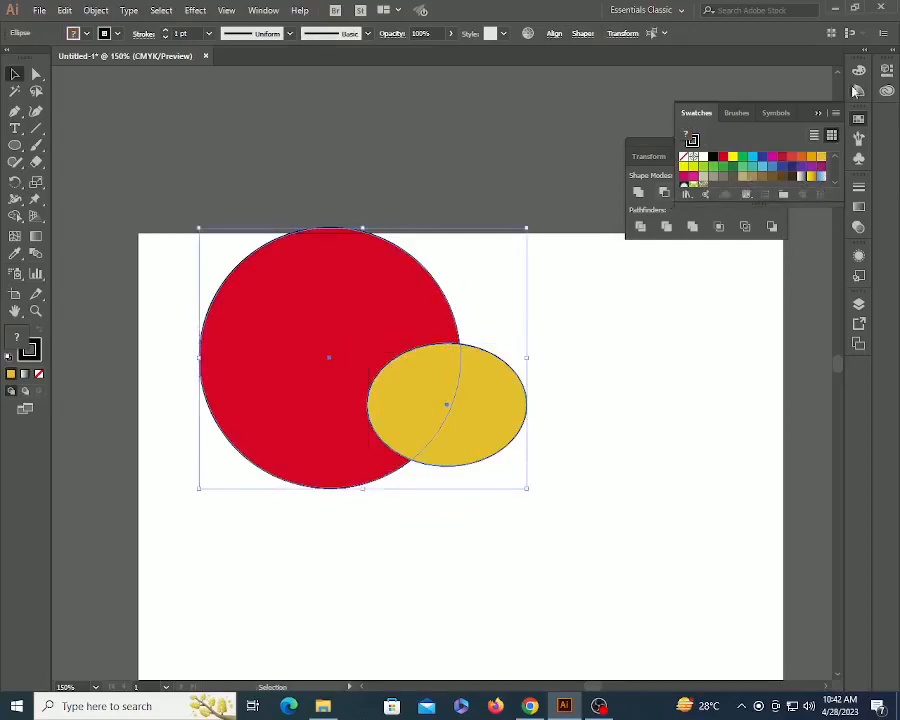
Subtract the yellow ellipse from the red circle with Minus Front, and undo the subtraction.
left_click(819, 114)
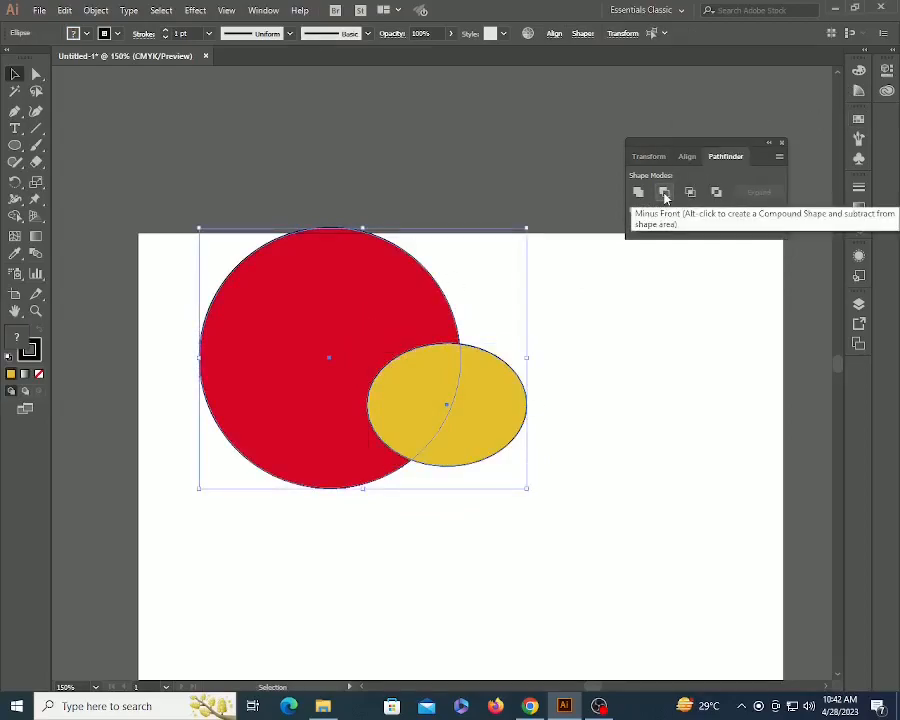
left_click(665, 193)
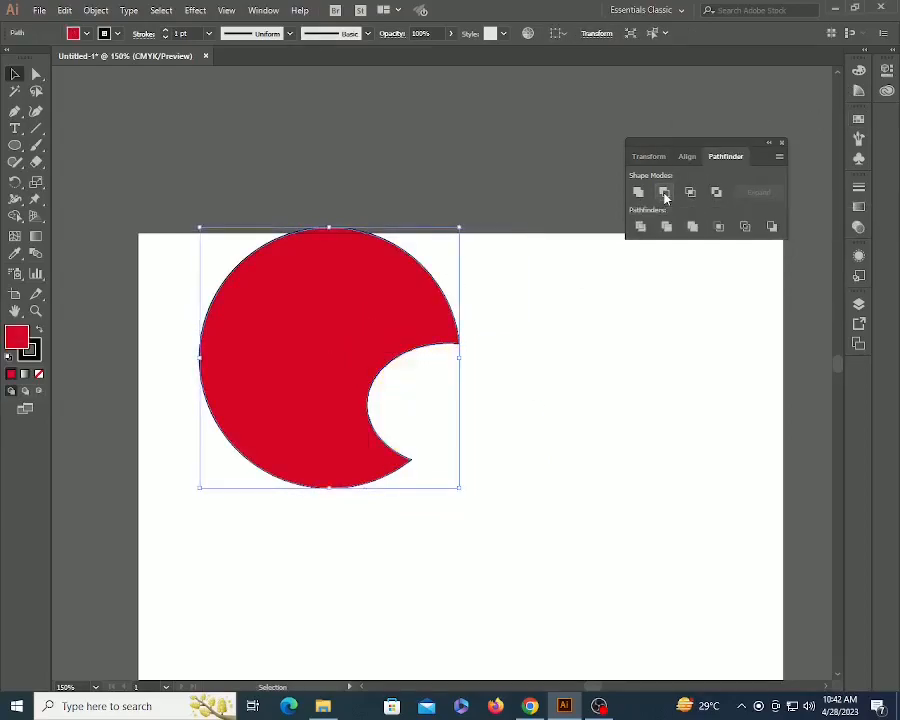
left_click(605, 399)
key("ctrl+z")
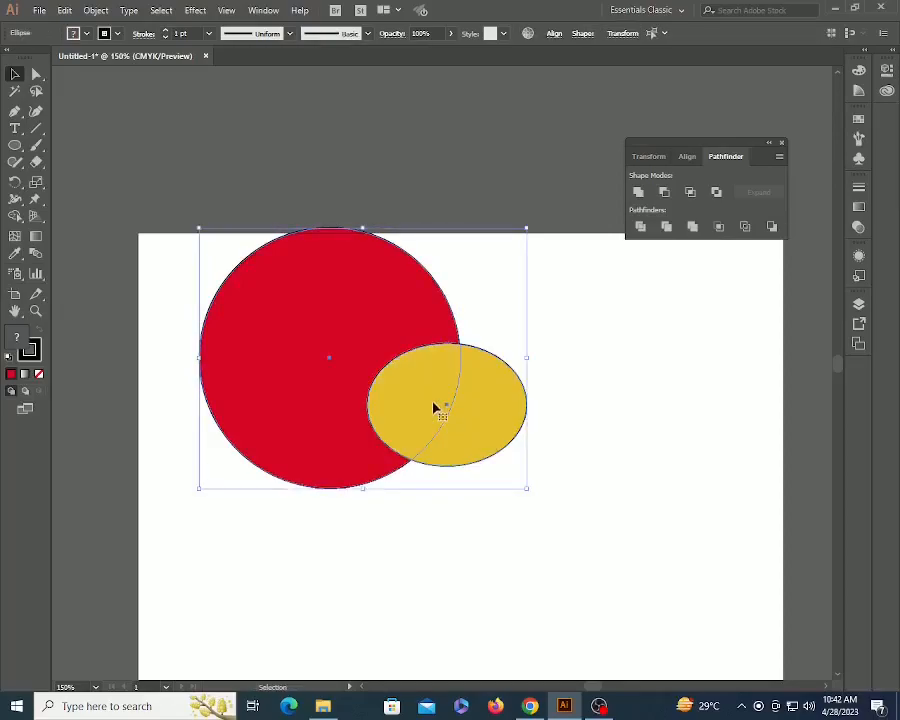
Send the yellow ellipse to the back and subtract the red circle from it with Minus Front, and undo both changes.
key("ctrl+shift+a")
left_click(450, 425)
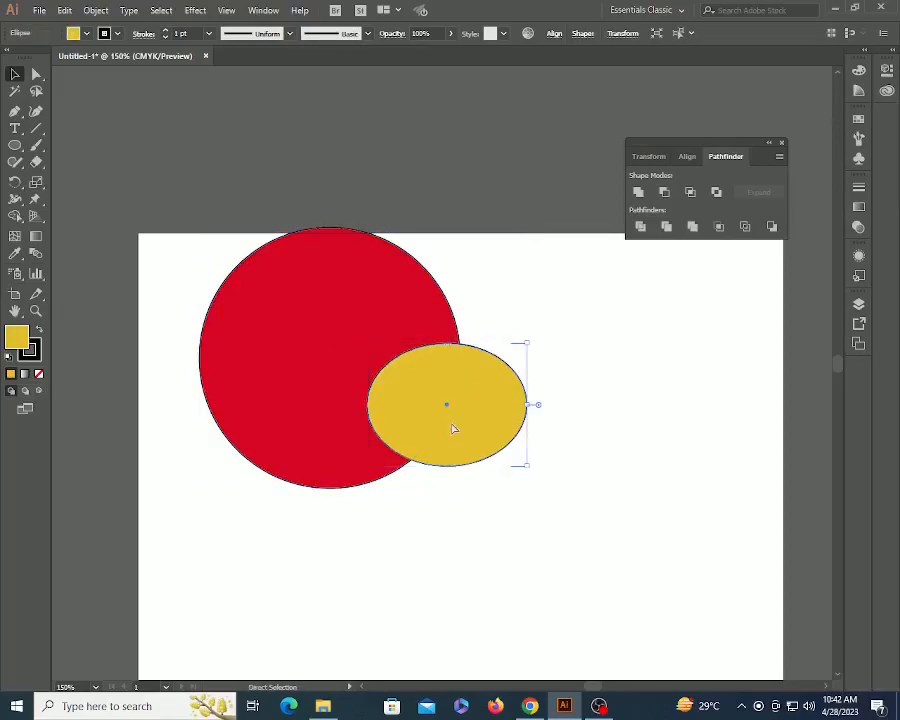
key("ctrl+shift+bracketleft")
left_click(377, 313, "shift")
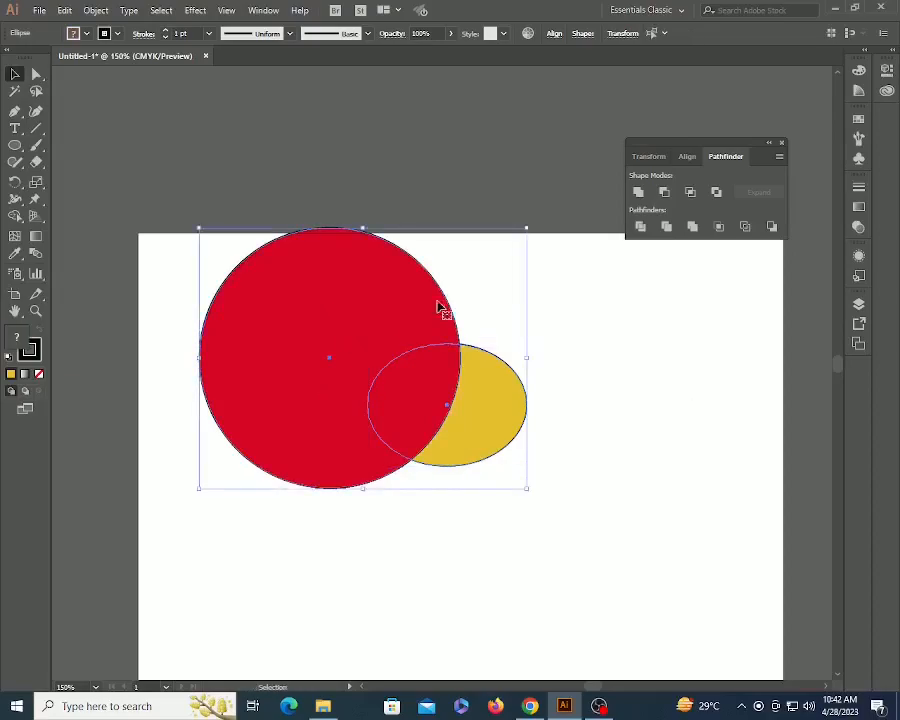
left_click(664, 191)
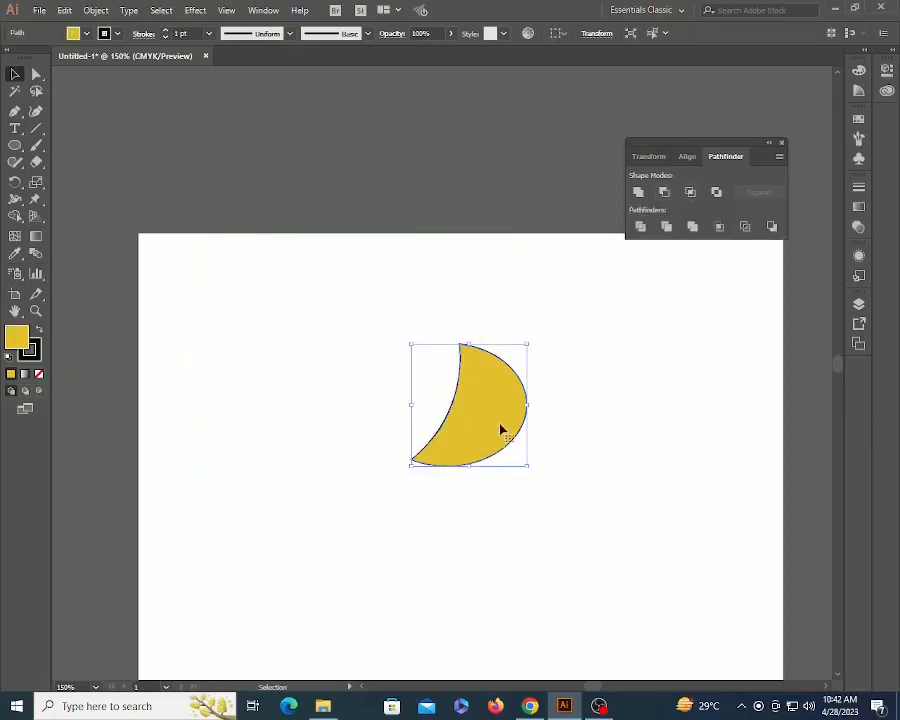
key("ctrl+z")
key("ctrl+z")
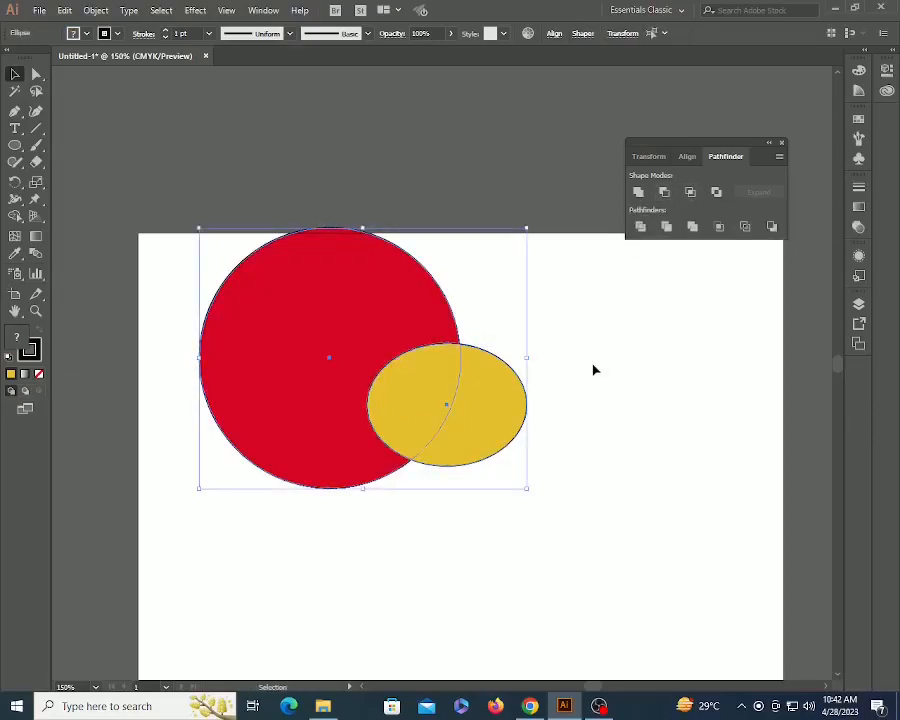
Try the Intersect shape mode on the circle and ellipse, undoing it each time.
left_click(408, 352)
key("ctrl+a")
left_click(688, 199)
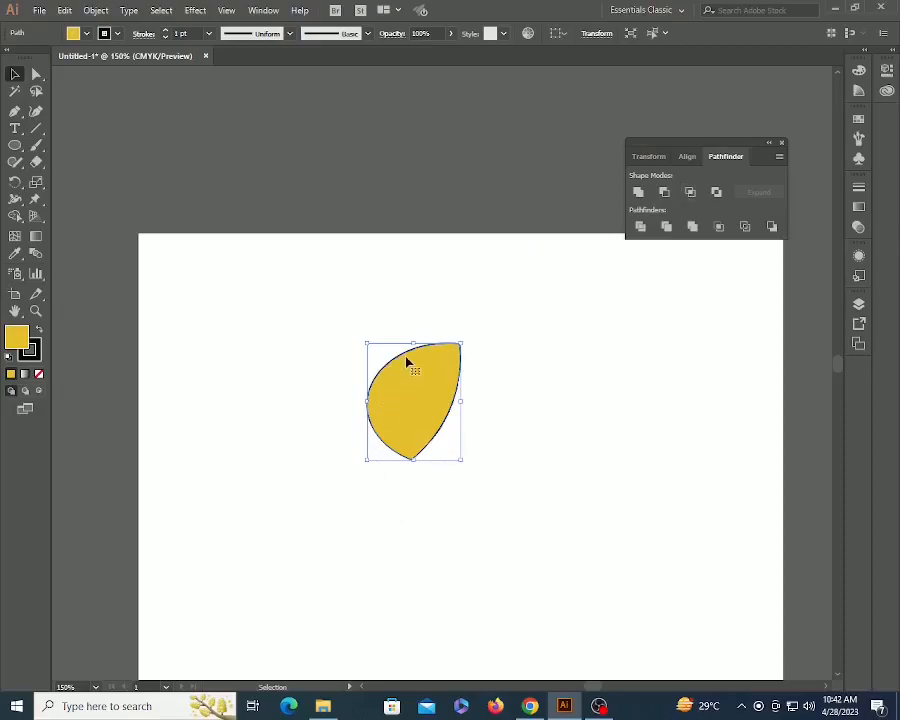
key("ctrl+z")
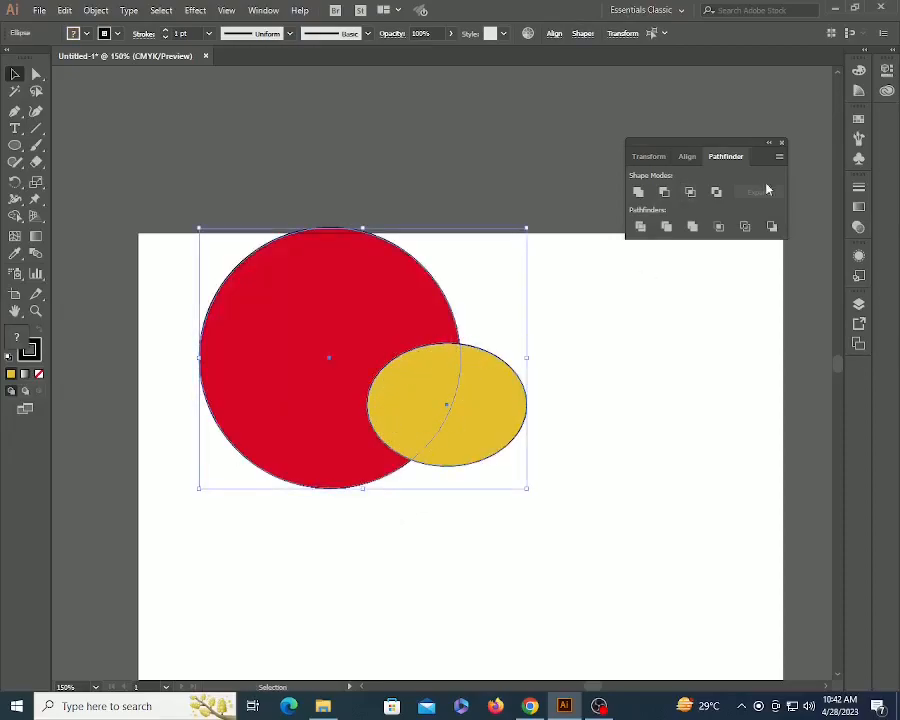
left_click(690, 193)
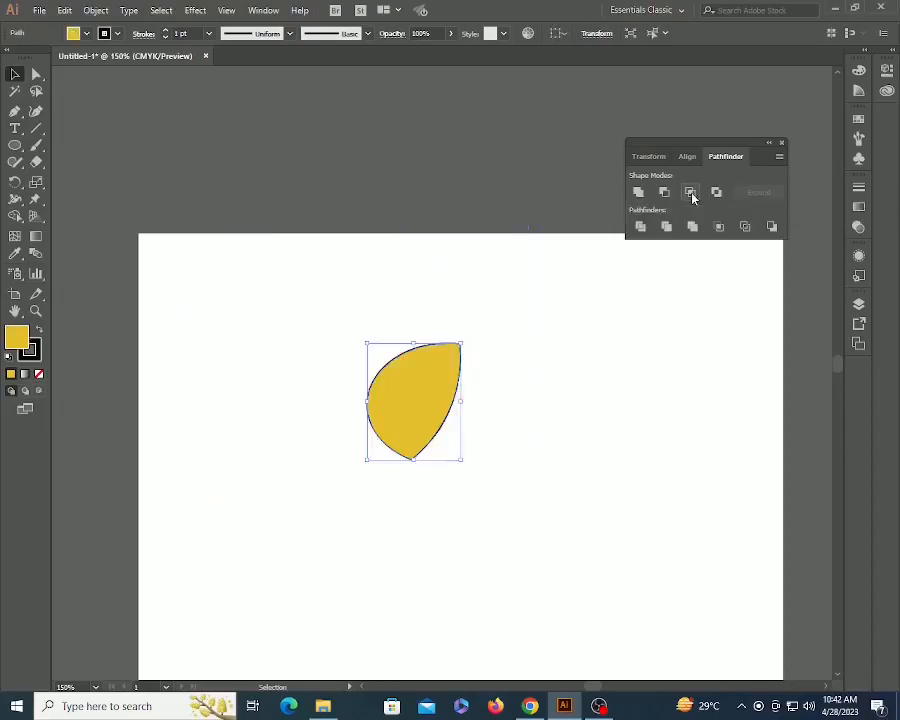
key("ctrl+z")
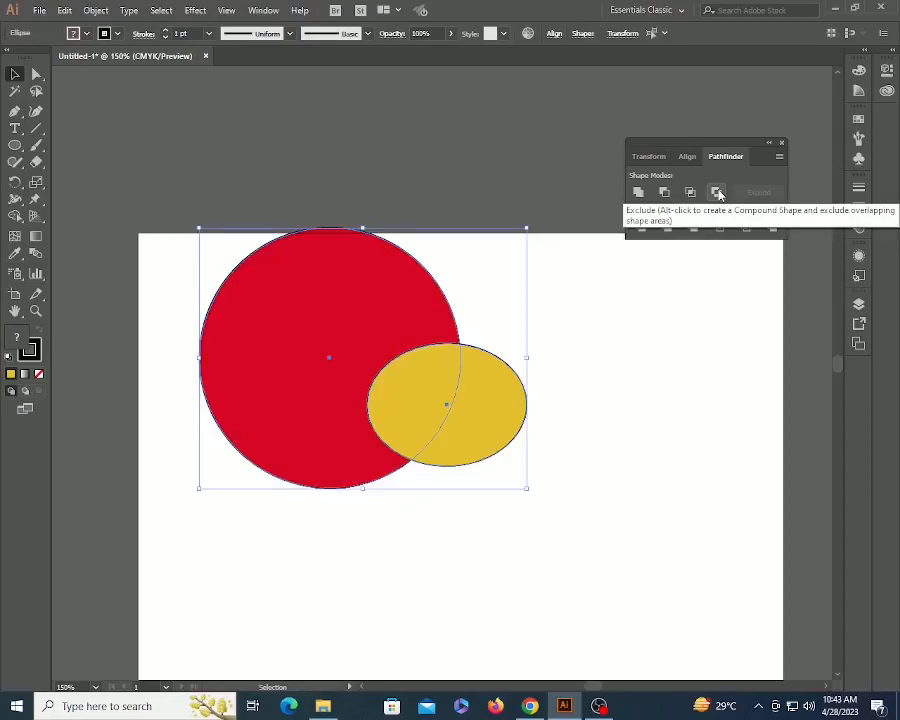
Exclude the overlap of the circle and ellipse, reposition the resulting group, and undo it all.
left_click(717, 193)
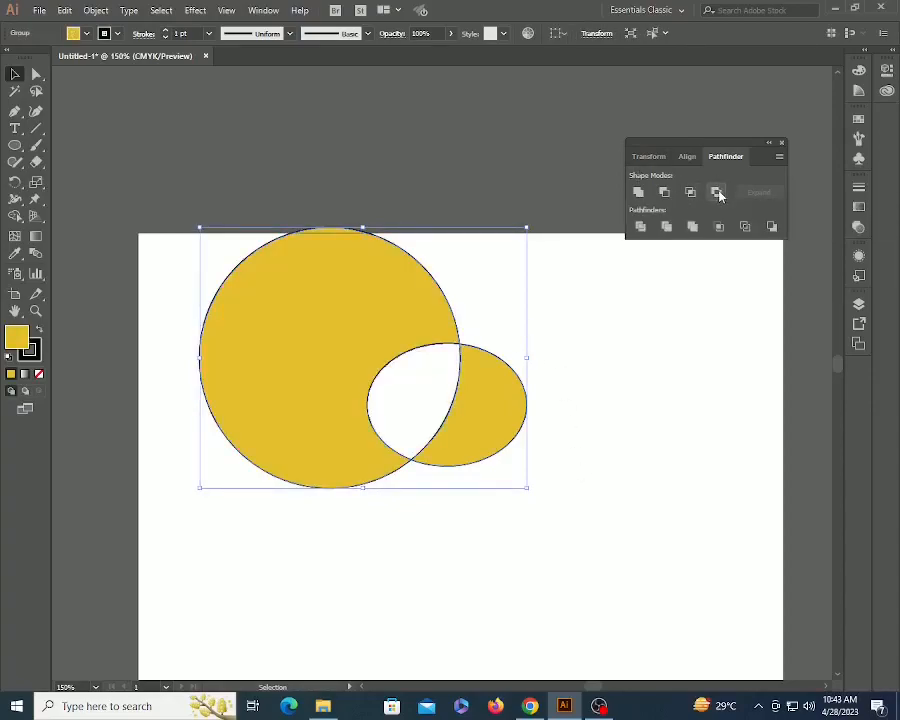
left_click_drag(465, 402, 437, 418)
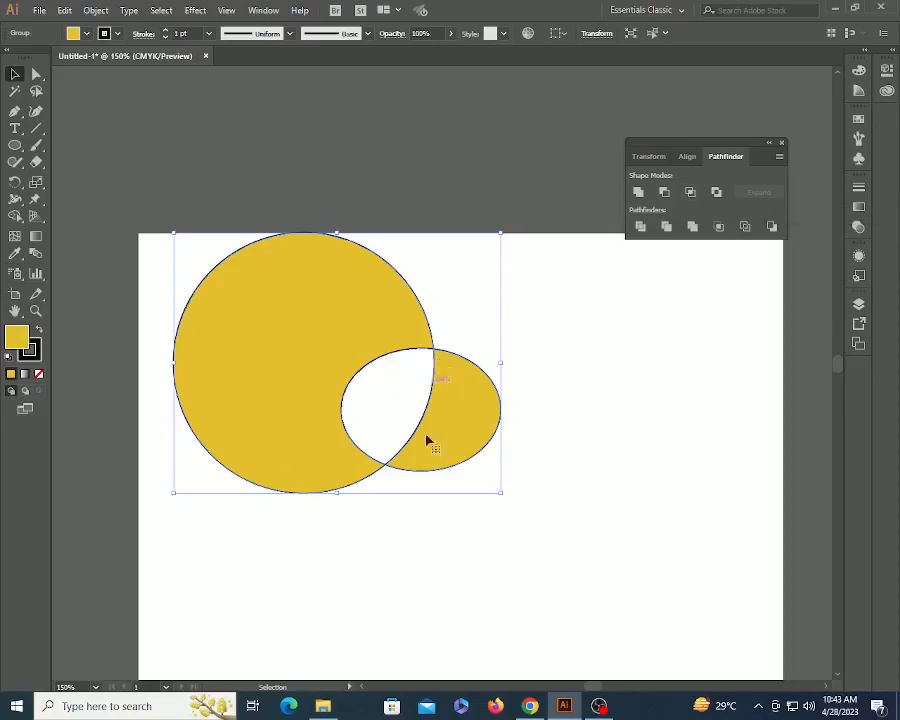
left_click_drag(312, 356, 362, 404)
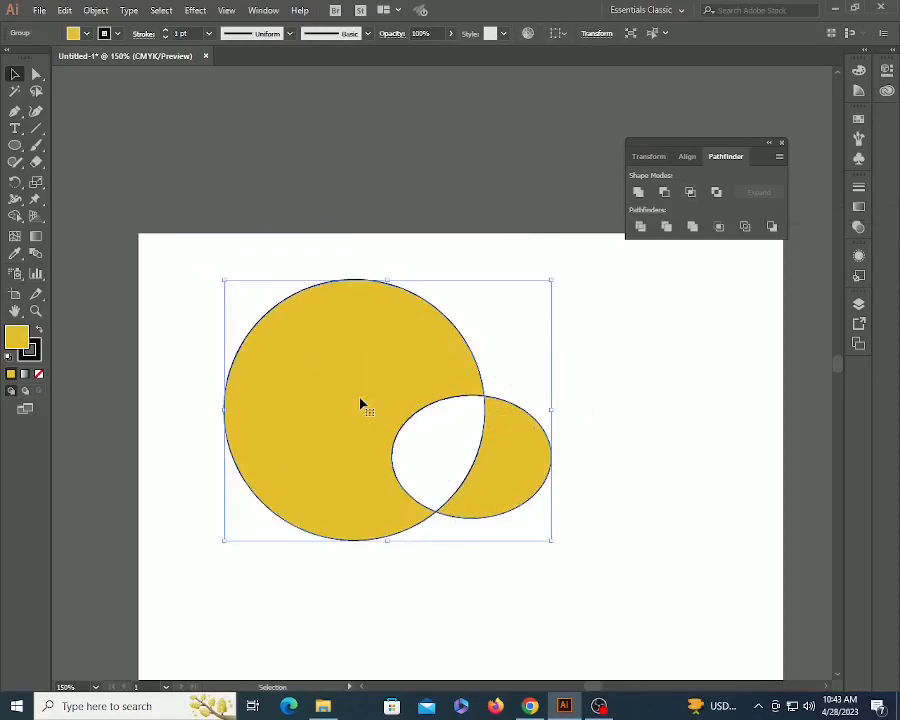
key("ctrl+z")
key("ctrl+z")
key("ctrl+z")
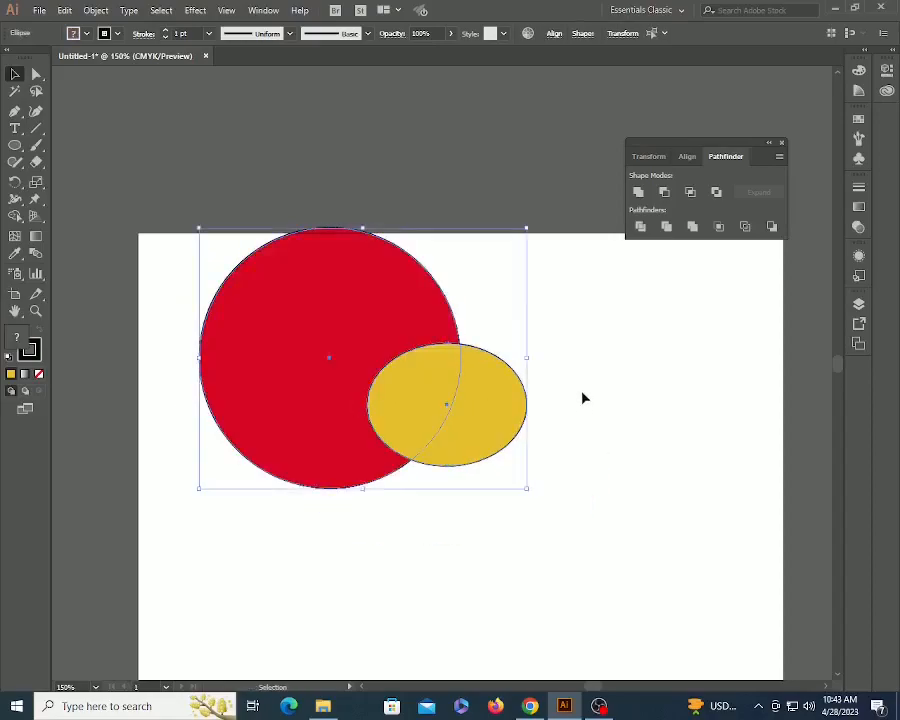
Unite the circle and ellipse as an editable compound shape, and move it down toward the middle of the artboard.
left_click(582, 398)
left_click(458, 392)
left_click(284, 293, "shift")
left_click(637, 193, "alt")
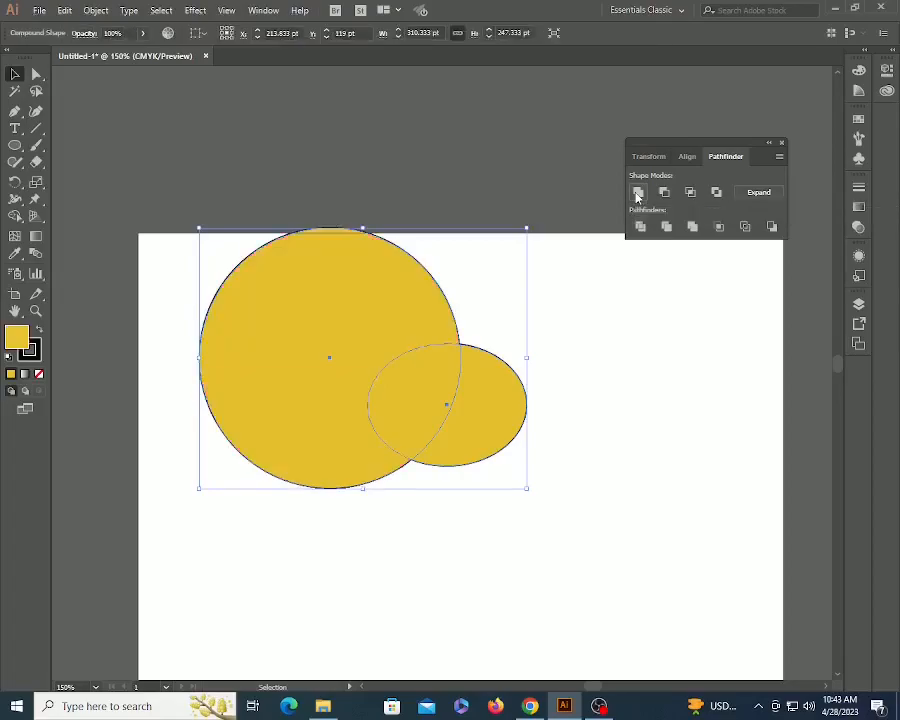
left_click_drag(466, 400, 568, 500)
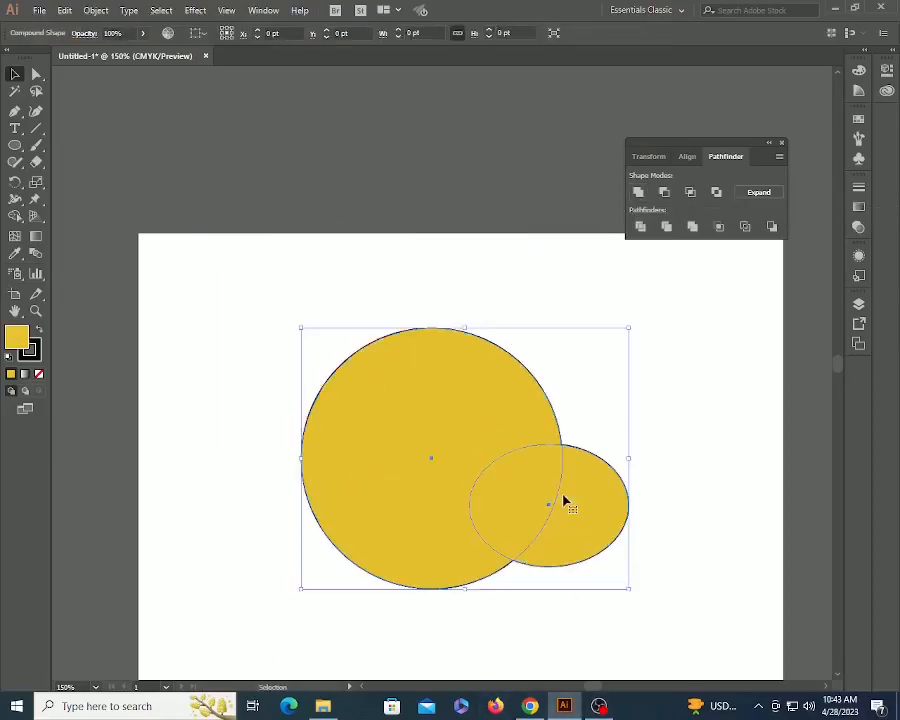
left_click(689, 437)
Enlarge the small ellipse inside the compound shape from its upper right corner, and exit isolation mode.
double_click(541, 505)
left_click_drag(572, 505, 521, 424)
key("ctrl+z")
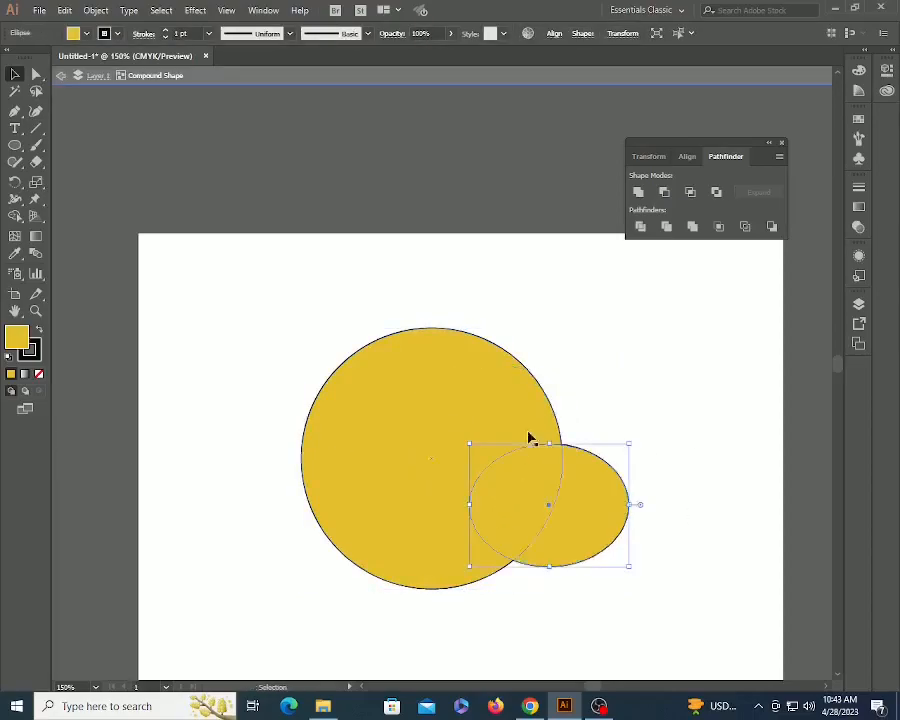
left_click_drag(631, 441, 685, 377)
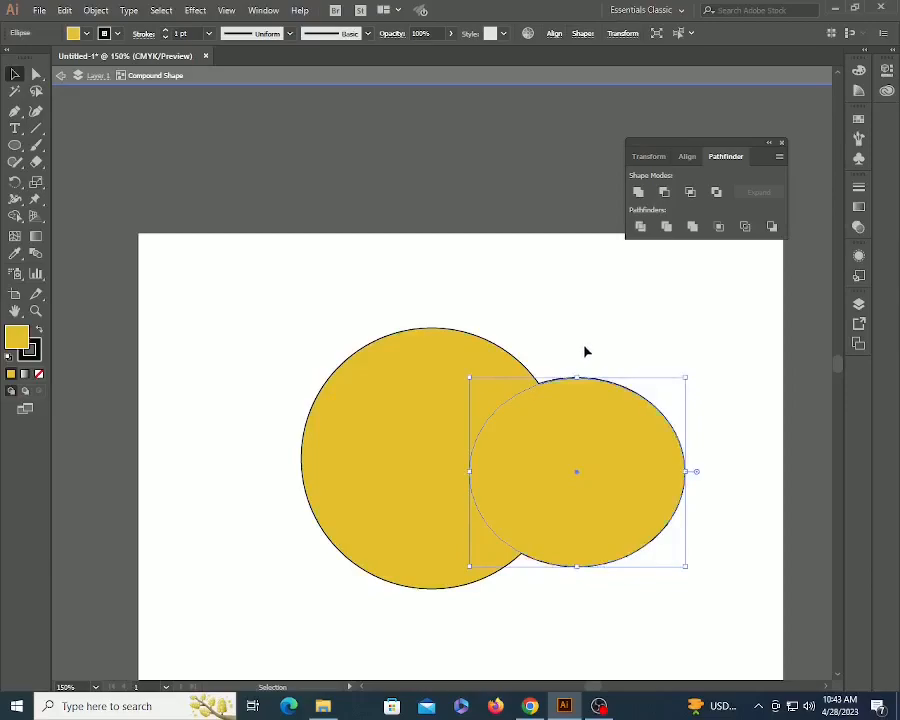
double_click(585, 352)
Expand the compound shape into a single merged path.
left_click(465, 485)
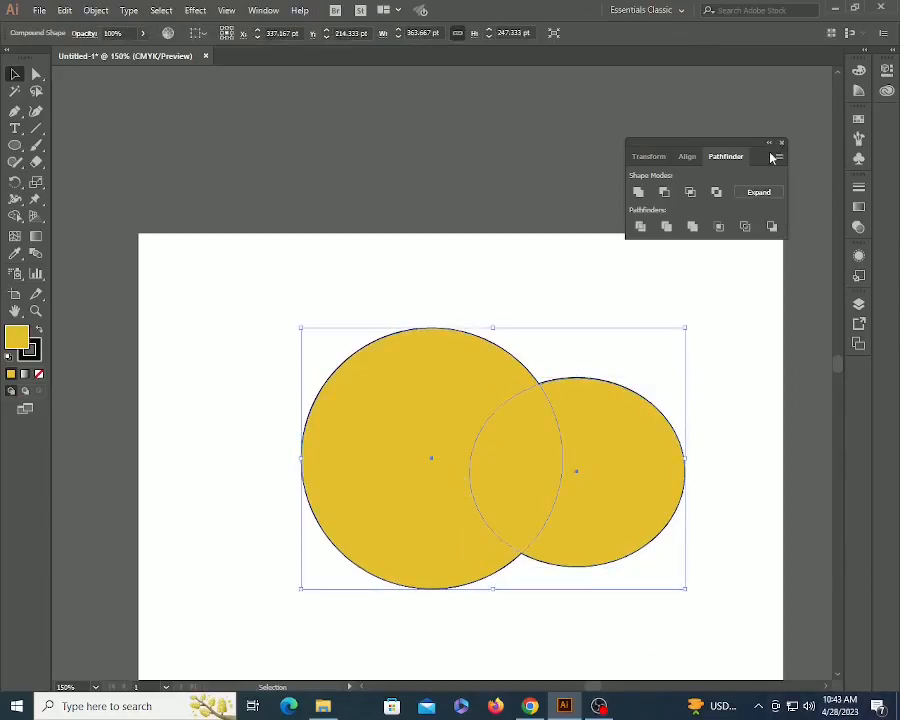
left_click(757, 193)
left_click(556, 287)
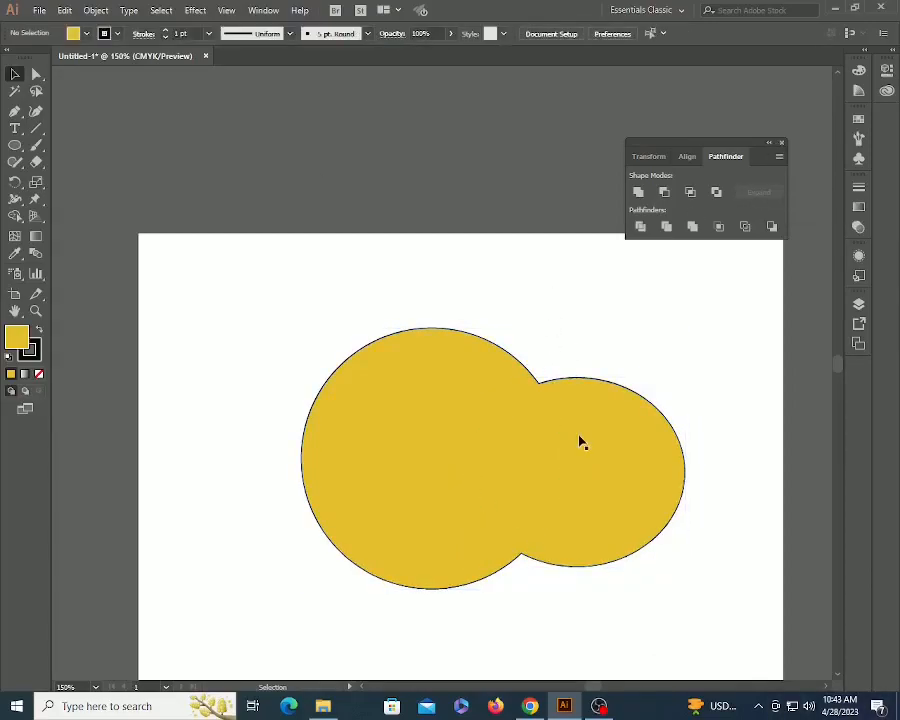
Undo the compound shape changes back to the separate red circle and yellow ellipse.
key("ctrl+z")
key("ctrl+z")
key("ctrl+z")
key("ctrl+z")
key("ctrl+z")
Subtract the yellow ellipse from the red circle as a compound shape with Minus Front, and select the result.
key("v")
left_click(810, 398)
left_click_drag(297, 543, 468, 347)
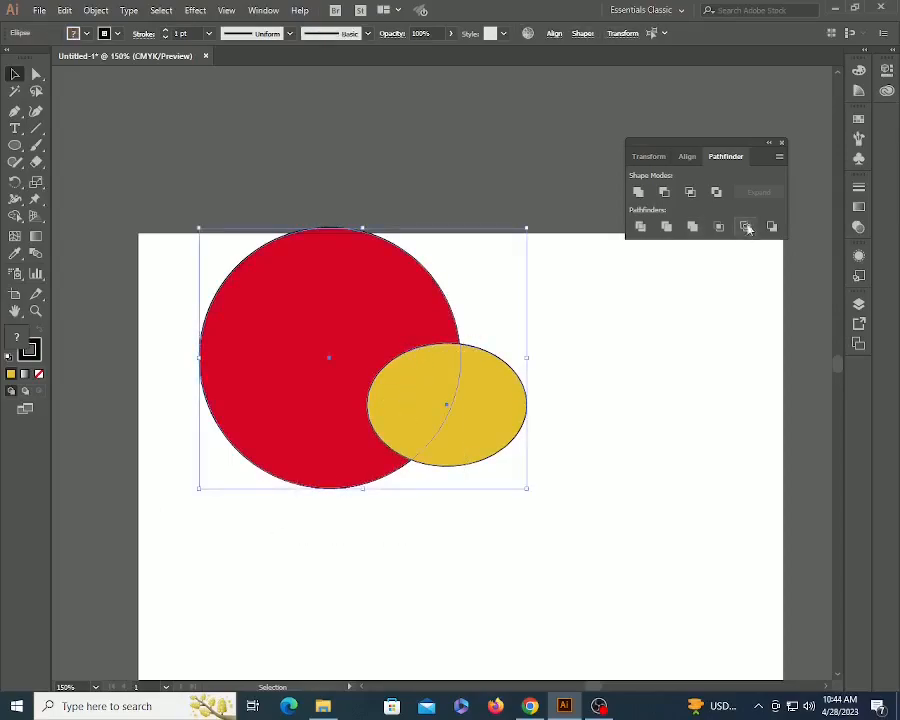
left_click(665, 192)
left_click(663, 352)
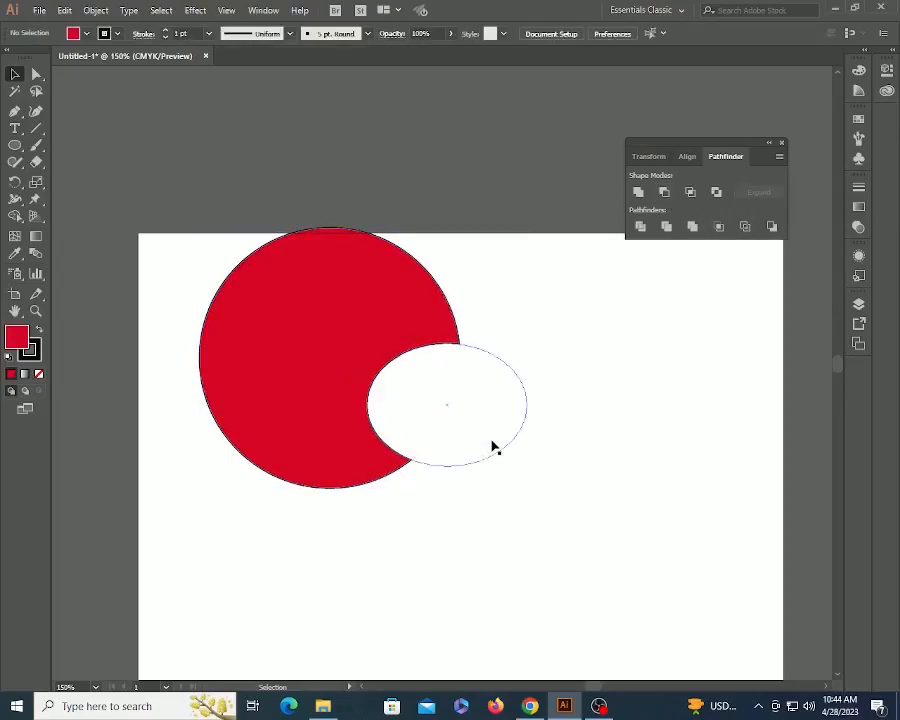
left_click(360, 352)
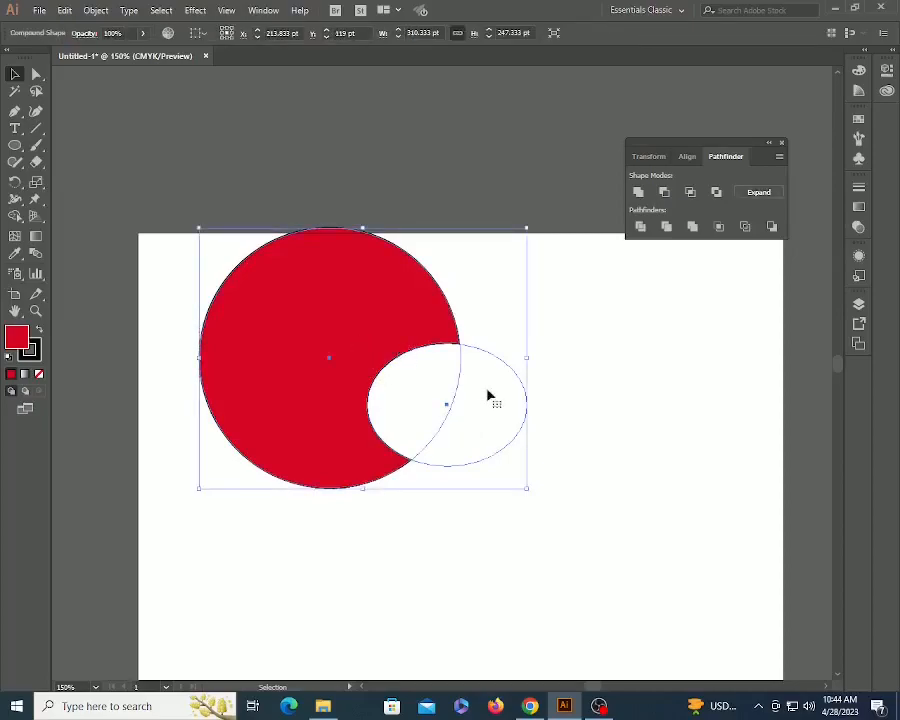
Enlarge and reposition the subtracting ellipse inside the compound shape so the red circle becomes a crescent.
left_click_drag(498, 412, 498, 334)
left_click(629, 607)
key("a")
left_click(474, 441)
key("v")
left_click_drag(378, 392, 282, 515)
left_click_drag(540, 521, 564, 499)
left_click(641, 444)
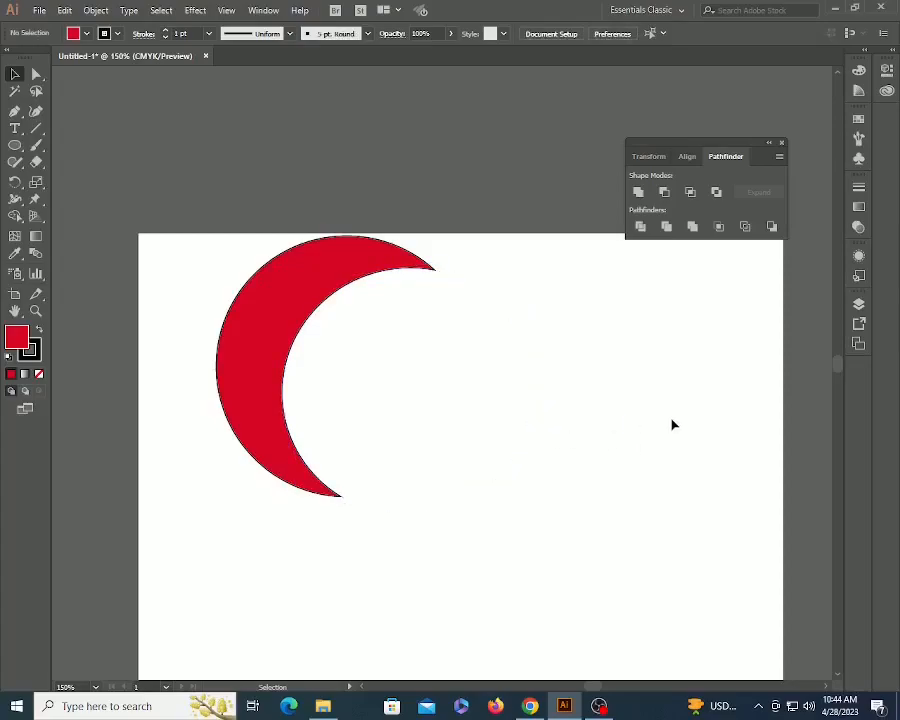
Delete the crescent compound shape and draw a new red circle near the middle of the visible artboard.
left_click(366, 382)
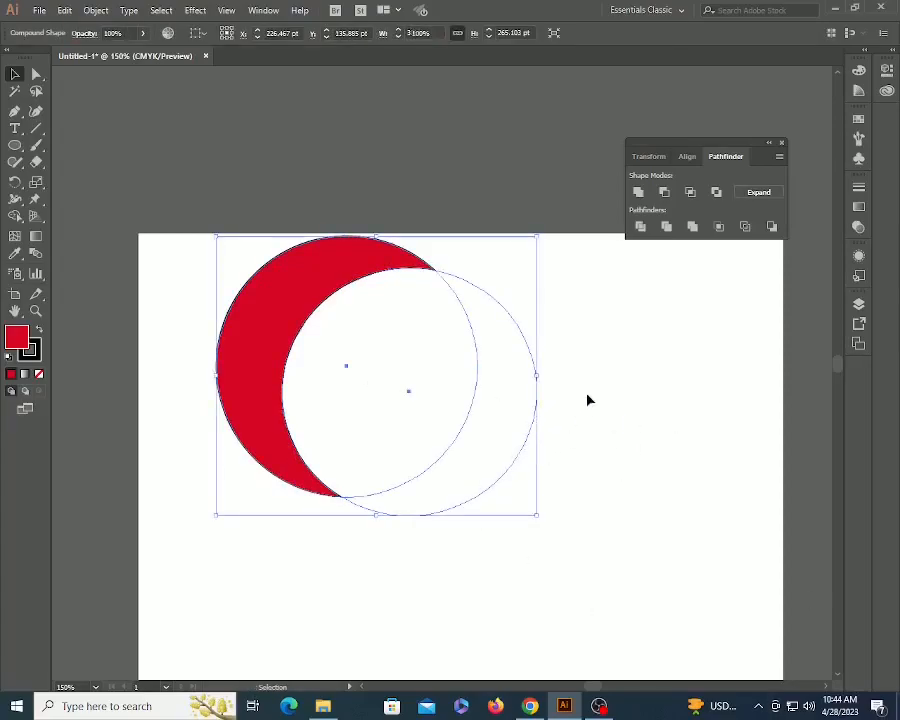
key("Delete")
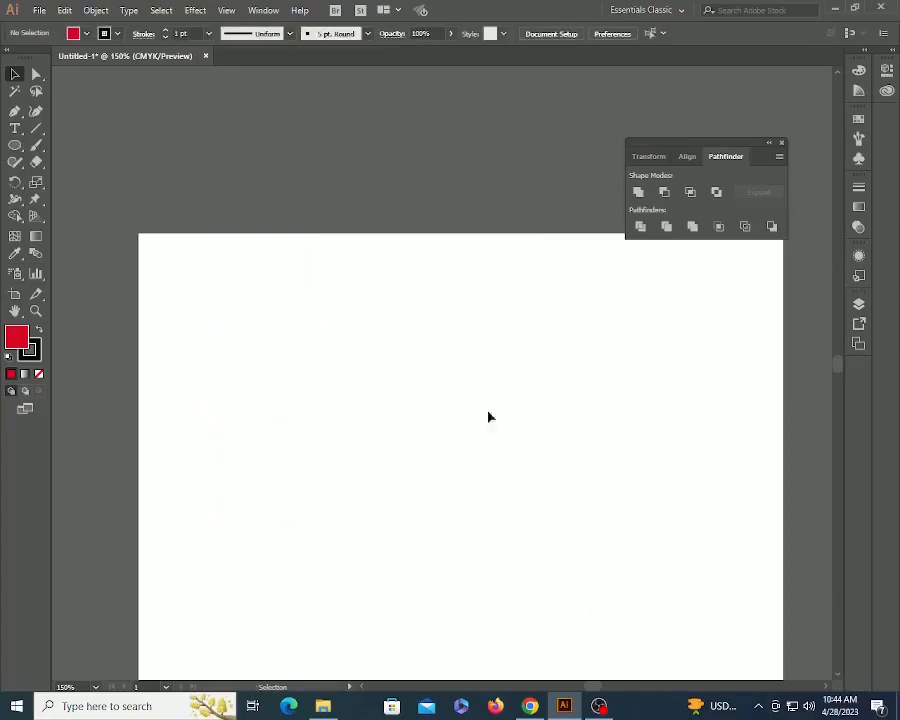
left_click(16, 147)
left_click_drag(329, 349, 475, 489)
key("v")
left_click(524, 444)
left_click(430, 427)
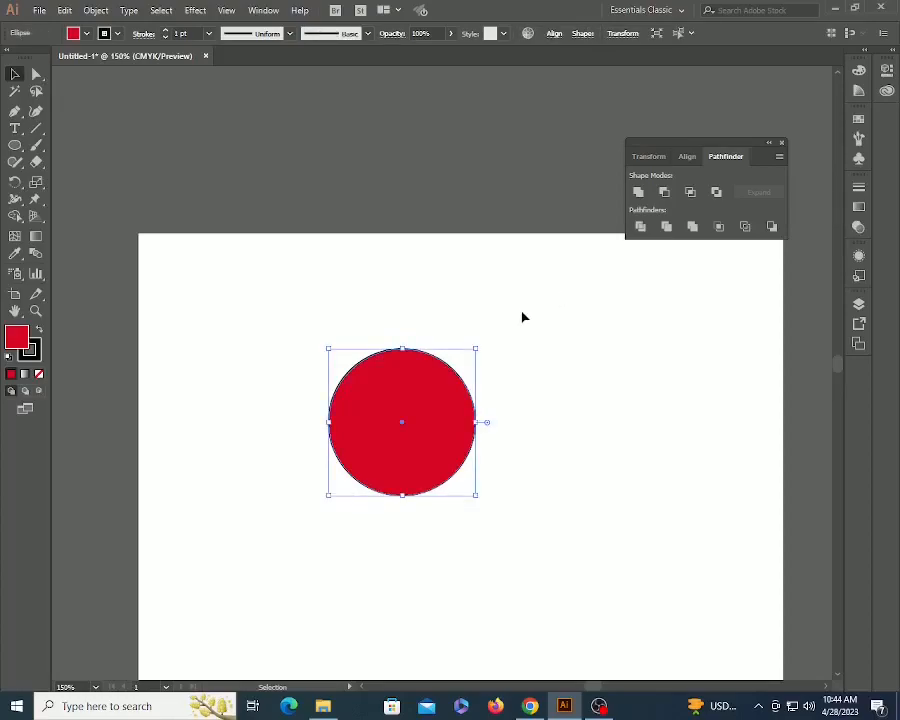
Draw an open downward-bowed curve across the middle of the red circle with the Pen tool, without a fill.
key("p")
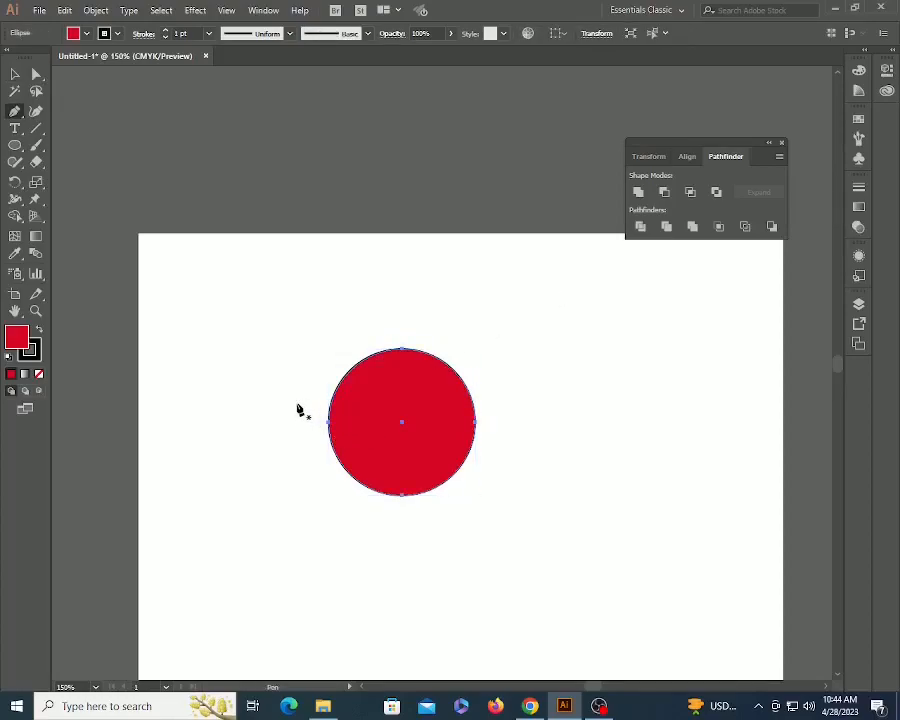
left_click(296, 405)
left_click_drag(524, 414, 637, 369)
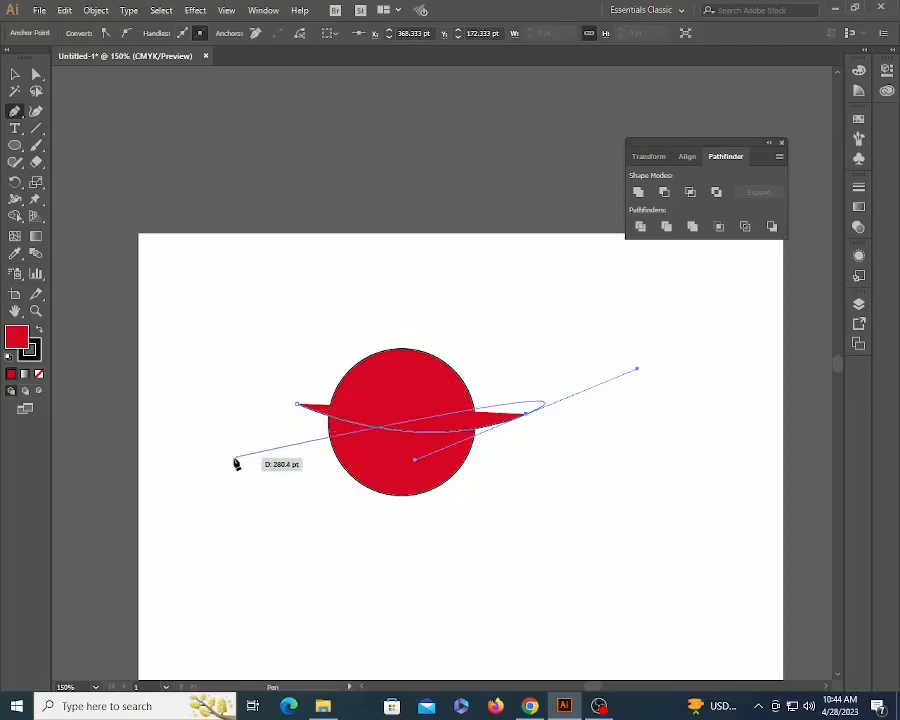
left_click(39, 374)
left_click(294, 452, "ctrl")
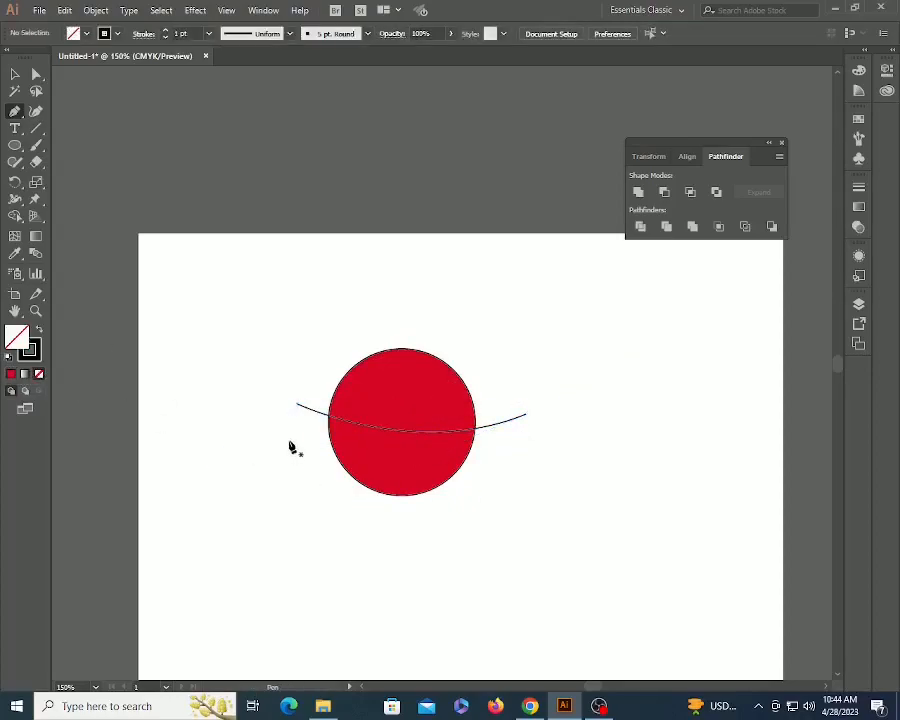
Draw a second unfilled curve below the first one, crossing the lower part of the red circle.
left_click(296, 427)
left_click_drag(522, 469, 622, 422)
key("v")
left_click(472, 555)
Split the circle along both curves with Divide, and ungroup the resulting pieces.
left_click_drag(290, 306, 515, 578)
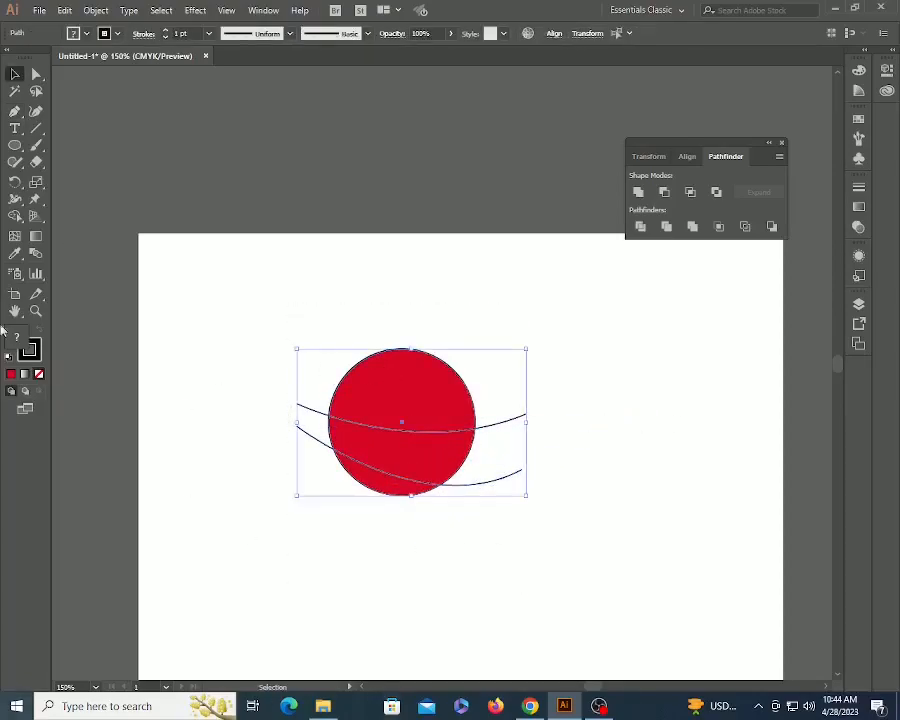
left_click(640, 228)
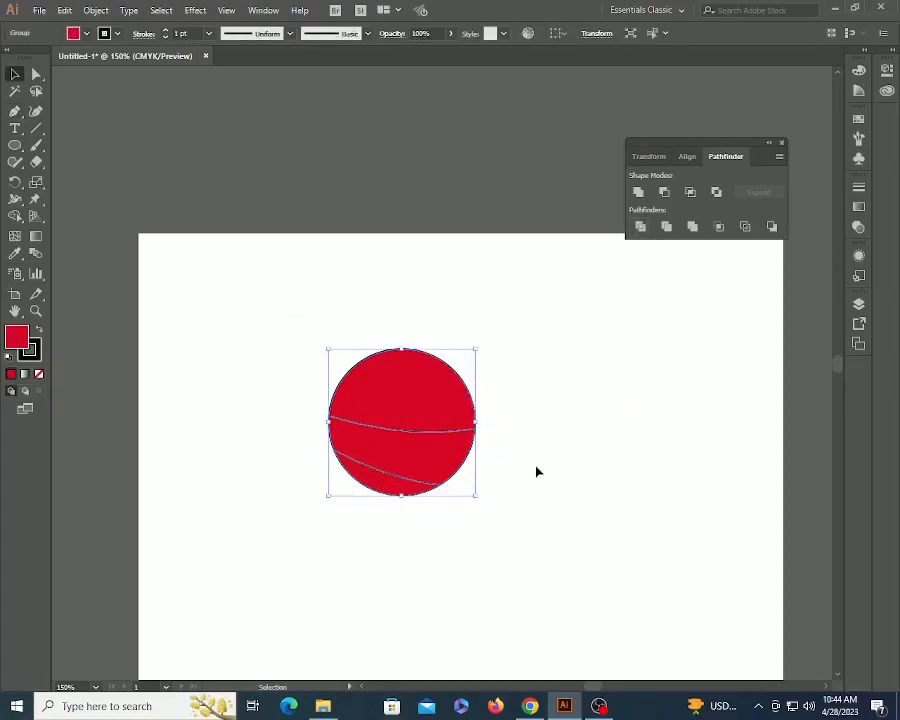
key("ctrl+shift+g")
key("ctrl+shift+a")
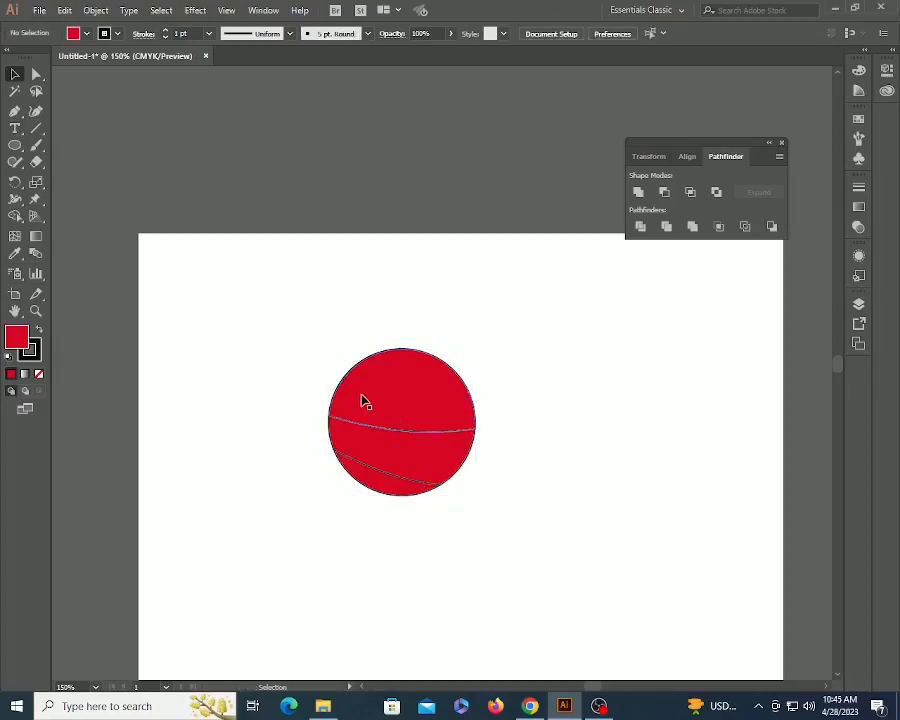
Pull the three pieces of the divided circle apart, and undo the moves.
left_click_drag(375, 416, 380, 353)
left_click_drag(398, 449, 463, 428)
left_click_drag(426, 483, 416, 498)
key("ctrl+z")
key("ctrl+z")
key("ctrl+z")
key("ctrl+z")
key("ctrl+z")
key("ctrl+z")
key("ctrl+z")
key("ctrl+z")
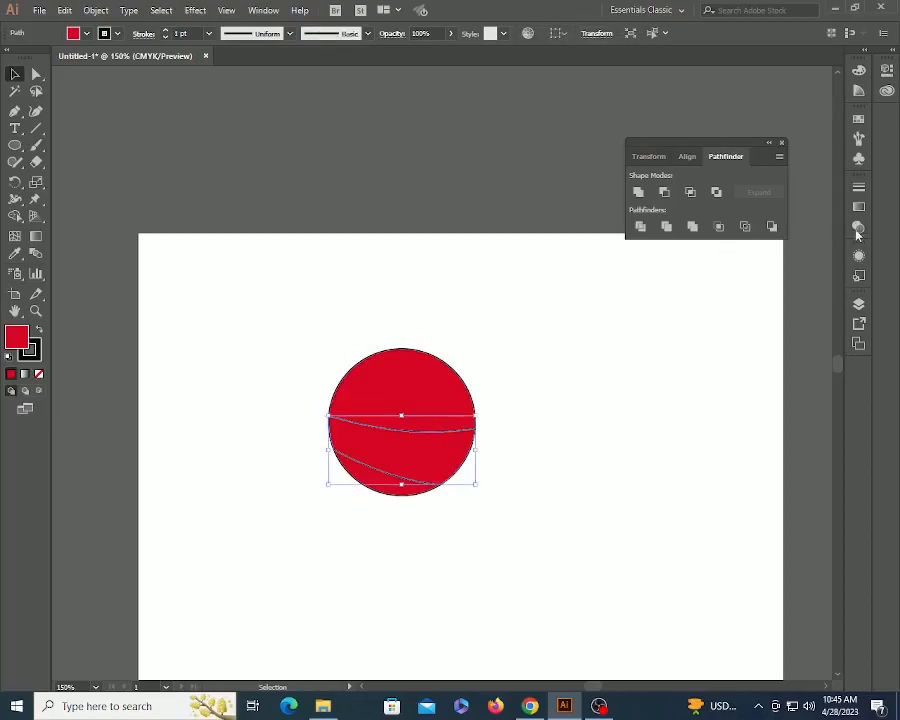
Fill the divided circle's middle band with yellow and its upper piece with dark red.
left_click(858, 120)
left_click(732, 157)
left_click(376, 399)
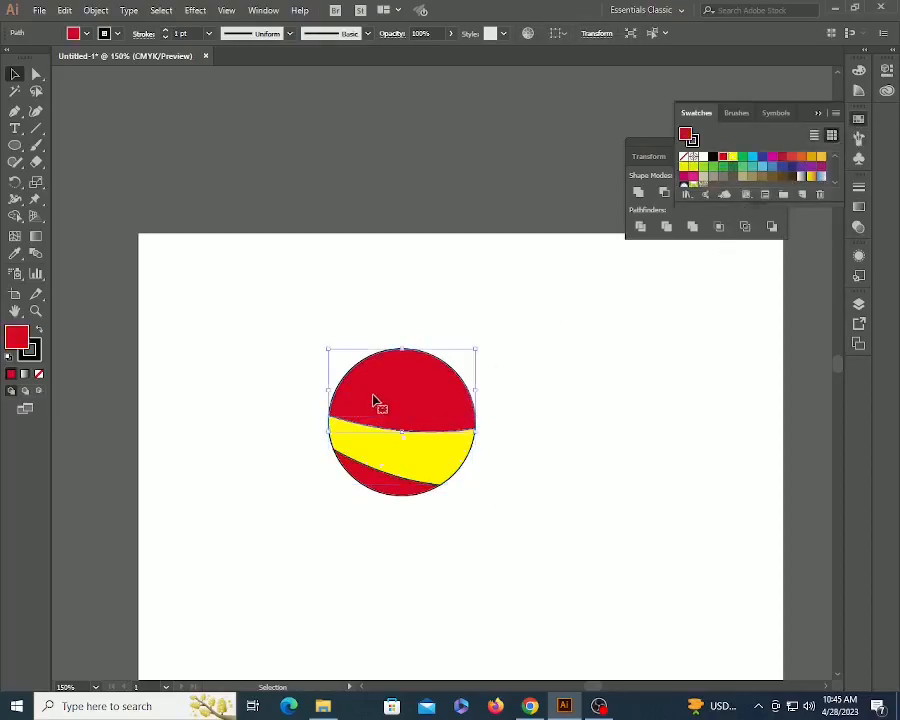
left_click(783, 158)
left_click(641, 422)
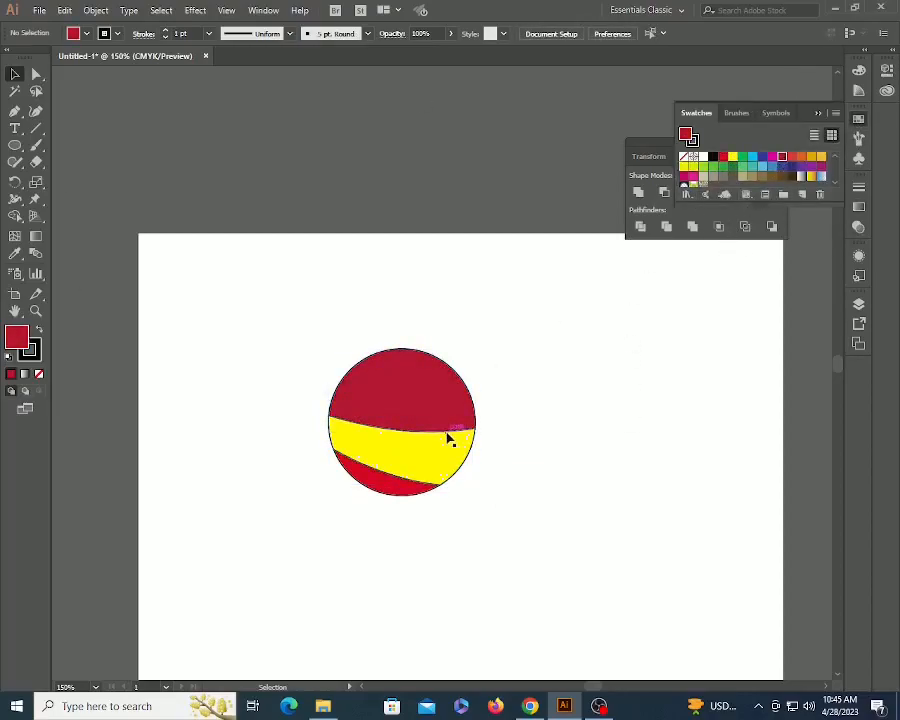
Delete the divided circle and draw two overlapping orange rectangles, the second one offset to the upper right.
left_click_drag(309, 350, 550, 516)
key("Delete")
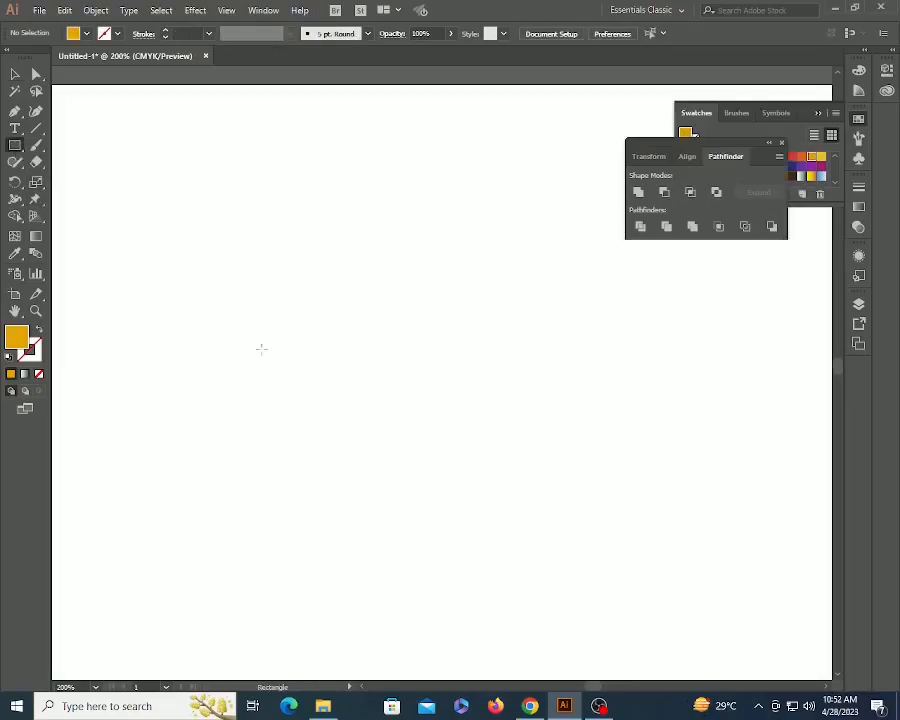
left_click_drag(243, 350, 497, 503)
left_click_drag(423, 297, 641, 409)
Give both overlapping rectangles a black 1 pt stroke and an orange fill.
key("v")
left_click_drag(408, 347, 444, 424)
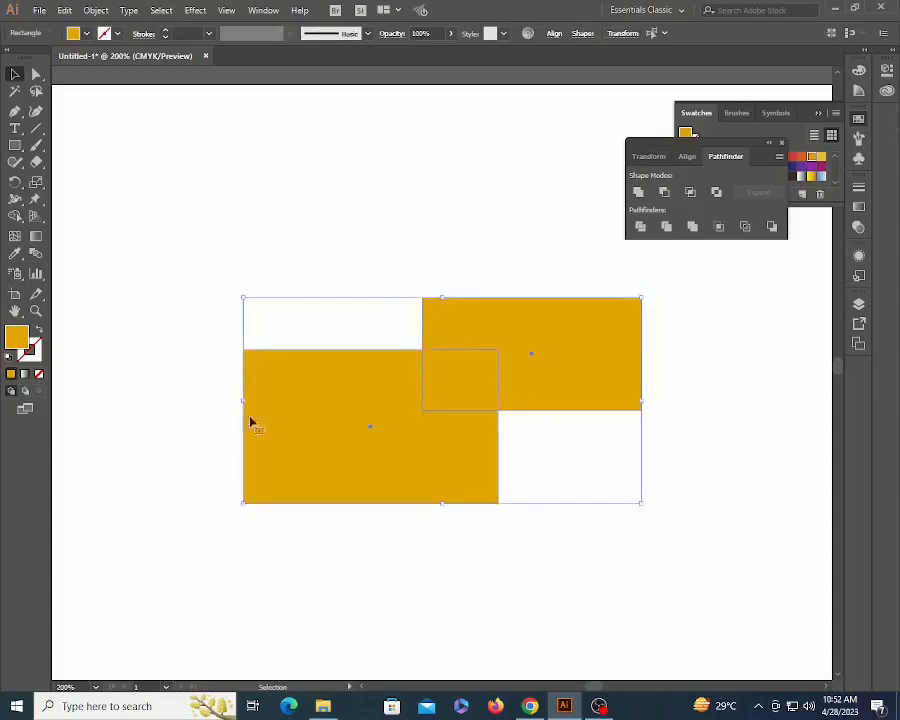
left_click(7, 350)
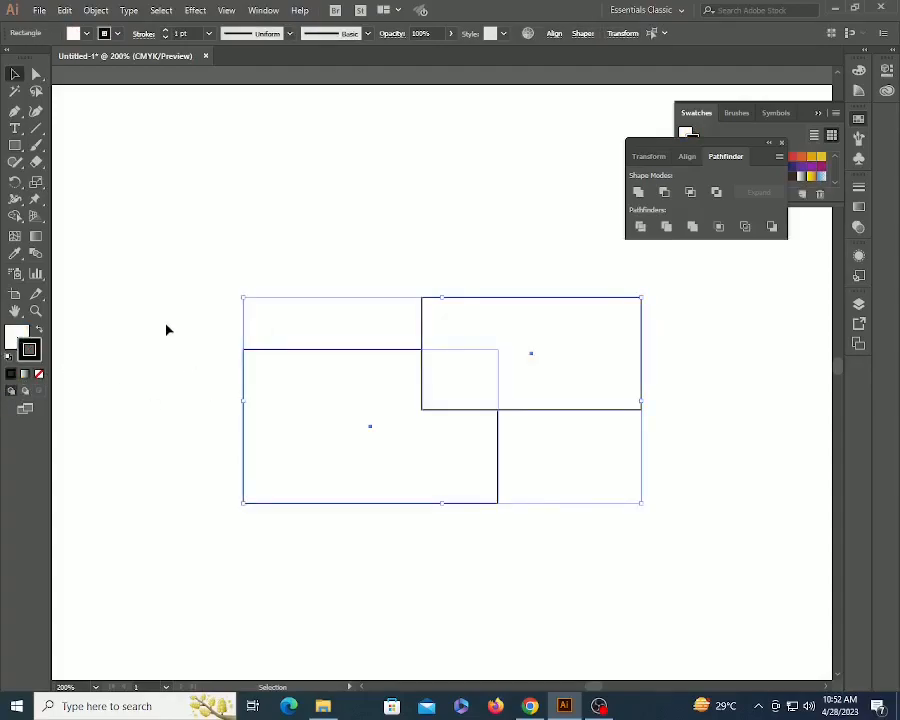
key("x")
left_click(810, 160)
left_click(396, 234)
Cut the hidden overlap from the lower rectangle with Trim, and pull the upper rectangle away from it.
left_click_drag(396, 234, 586, 457)
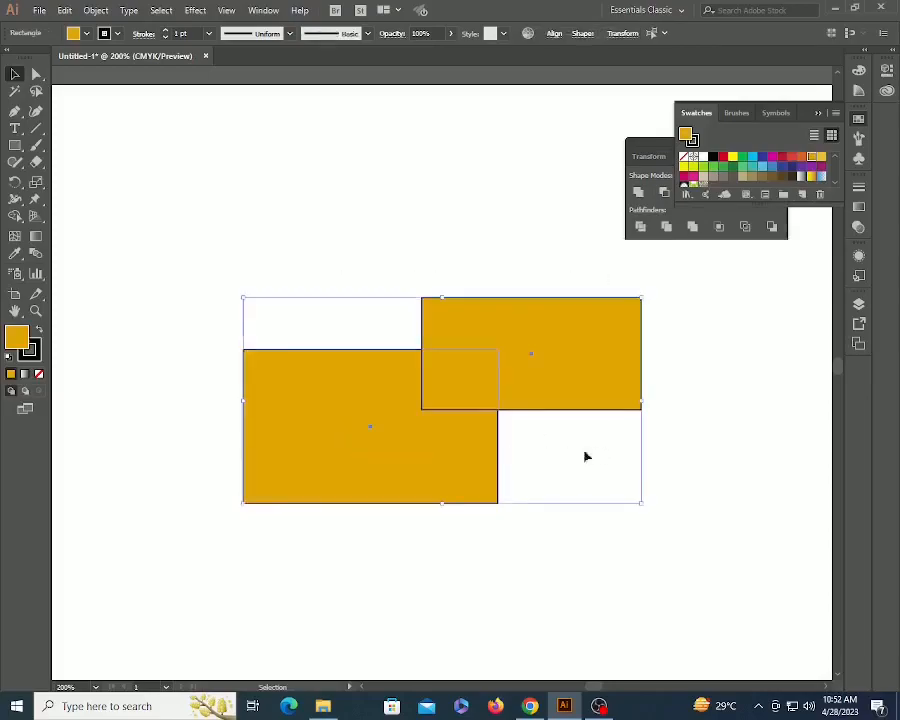
left_click(667, 227)
left_click(338, 235)
left_click(555, 400)
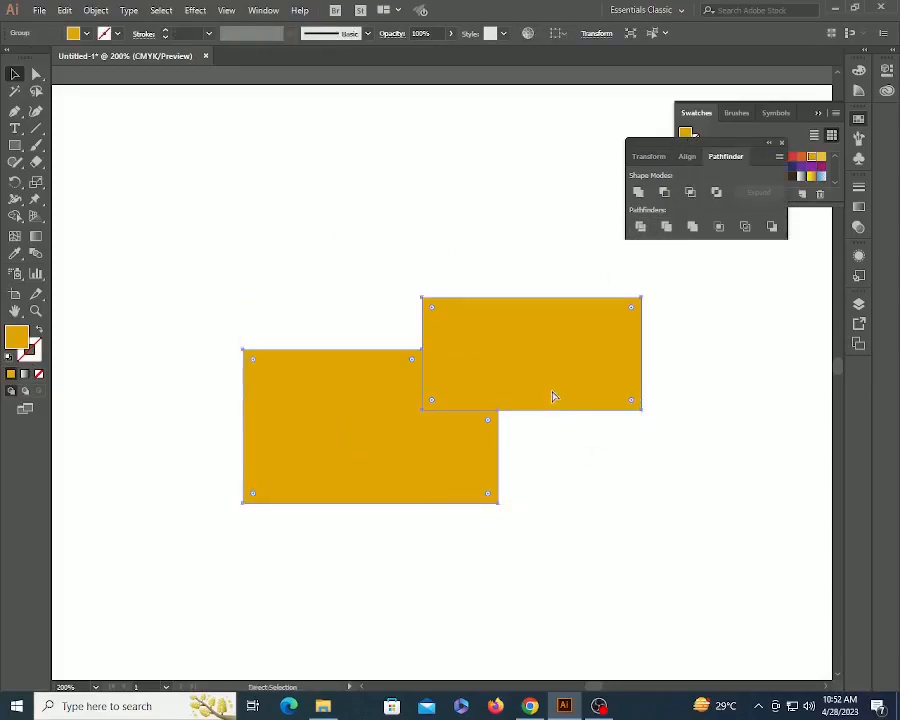
left_click(552, 450)
left_click_drag(524, 396, 568, 328)
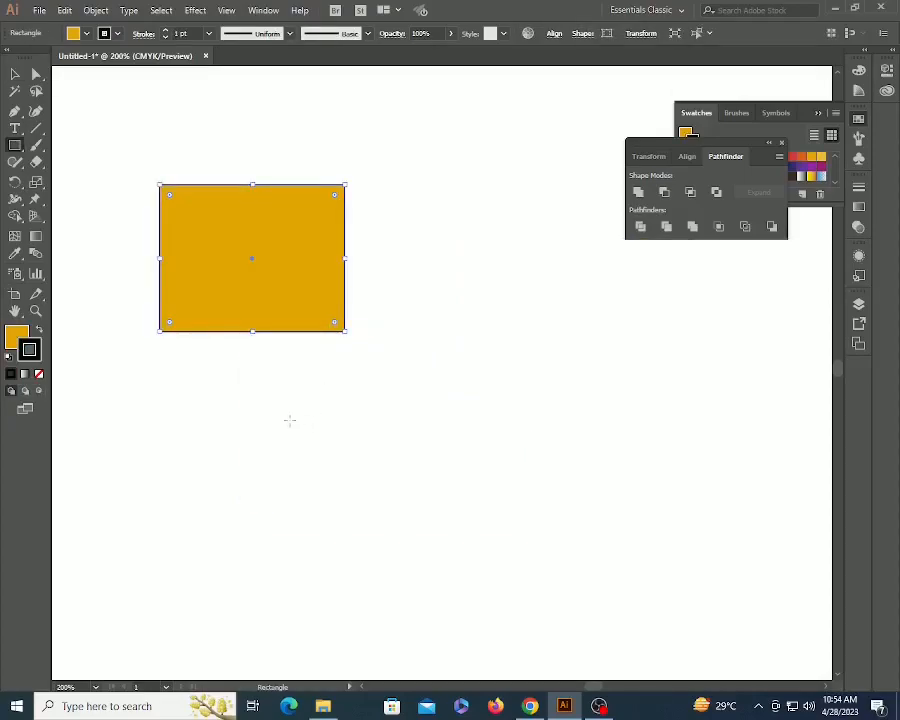
Draw a smaller rectangle below the large orange one and move it up over the large one's right edge.
left_click_drag(291, 395, 438, 452)
key("v")
left_click(249, 315)
left_click(390, 434, "shift")
left_click(430, 376)
left_click_drag(393, 415, 393, 252)
Combine the two overlapping orange rectangles into one shape with Merge, and select the result.
left_click(267, 222, "shift")
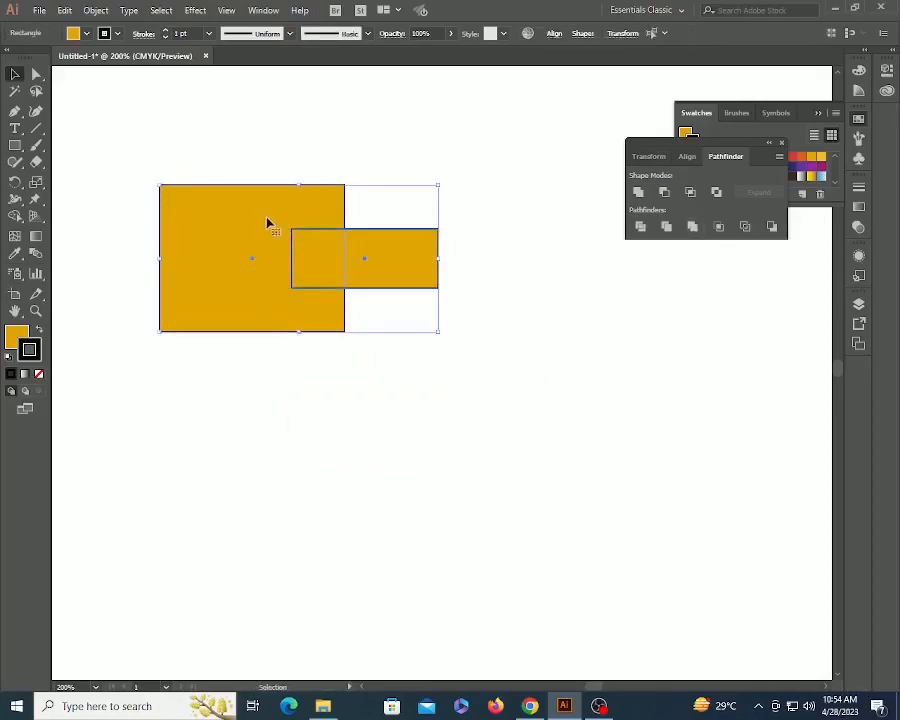
left_click(692, 226)
left_click(573, 227)
left_click(392, 275)
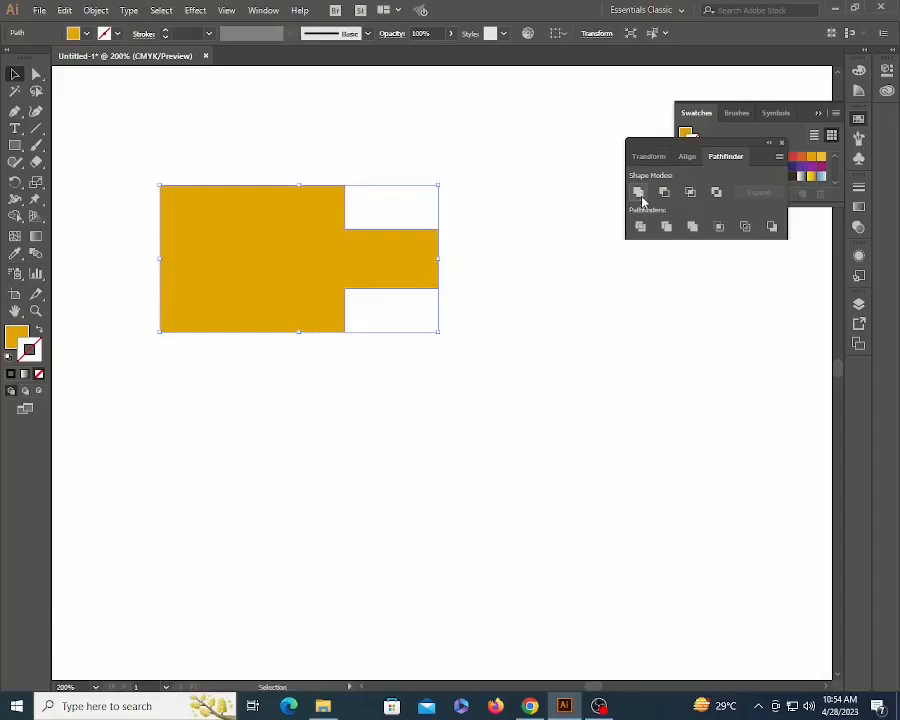
Undo the merge and the small rectangle's move onto the large one.
key("ctrl+z")
key("ctrl+z")
left_click(605, 471)
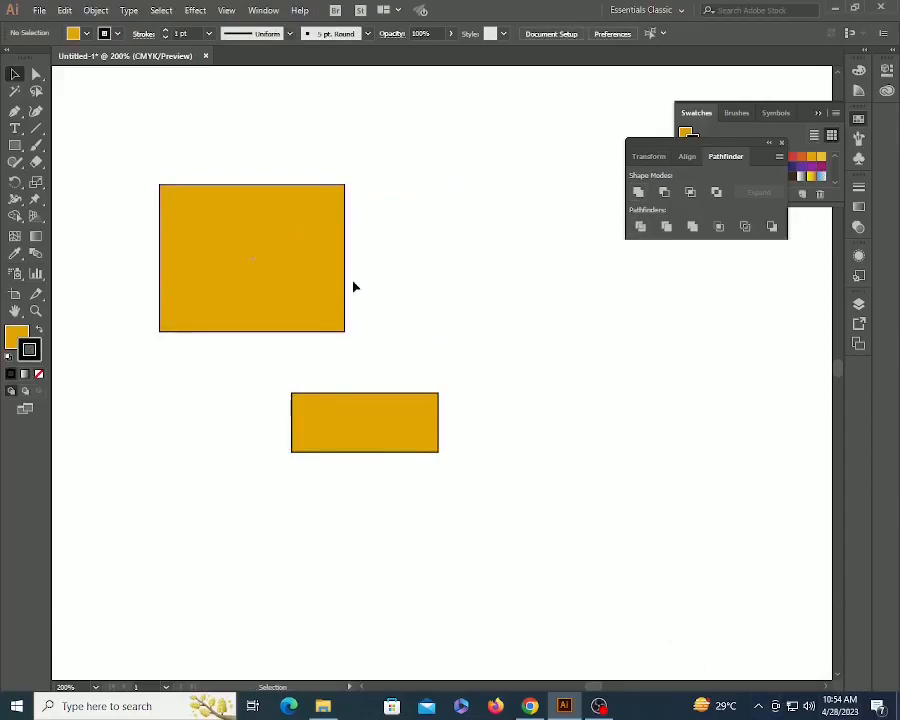
Move the small rectangle over the large one's right edge, and try Crop on the pair before undoing it.
left_click_drag(404, 424, 414, 271)
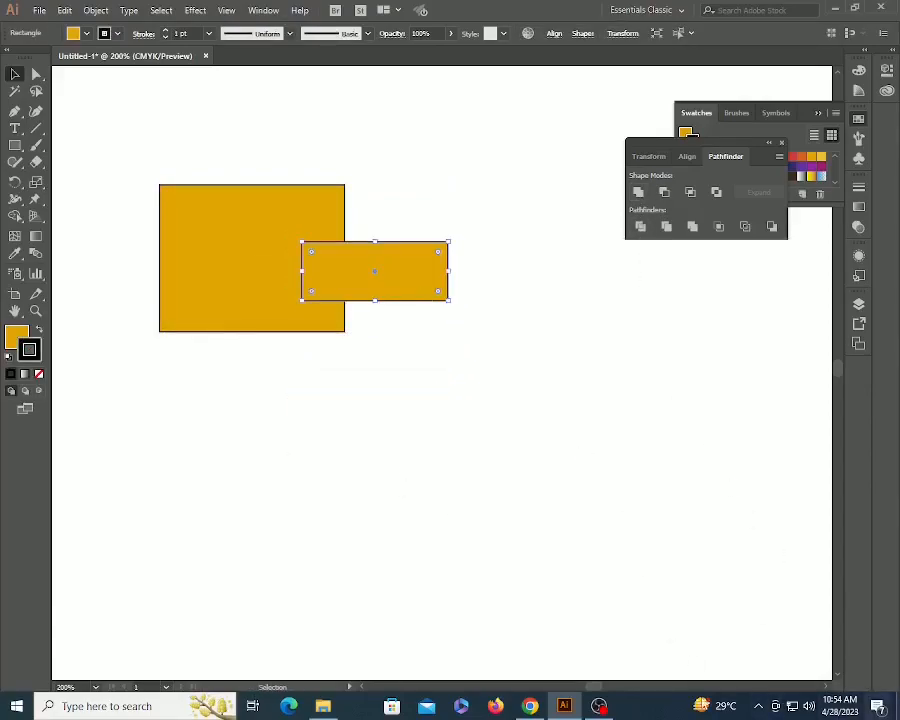
left_click(257, 260, "shift")
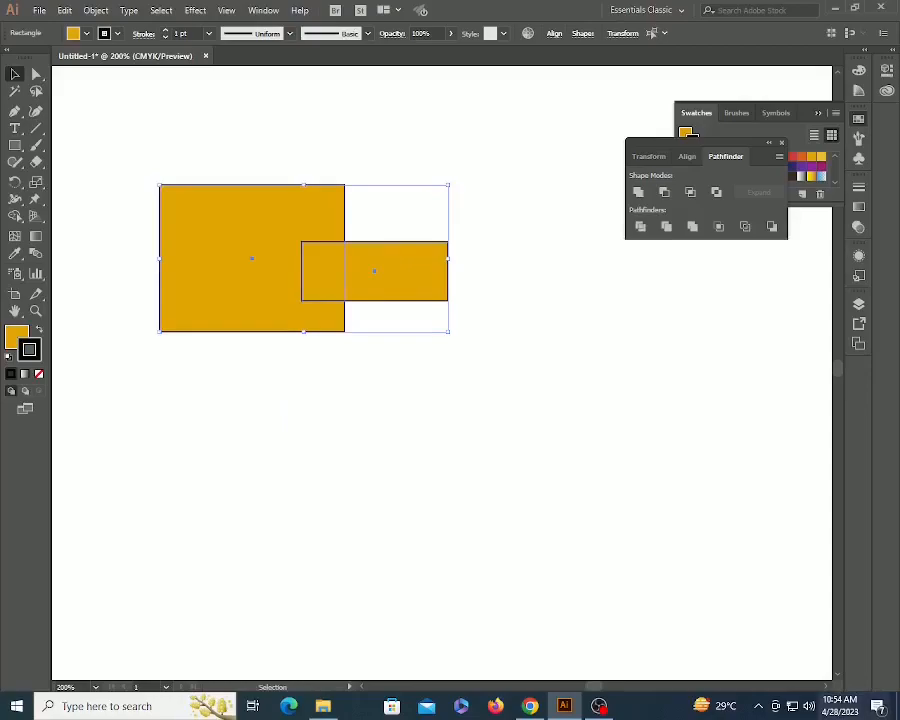
left_click(719, 228)
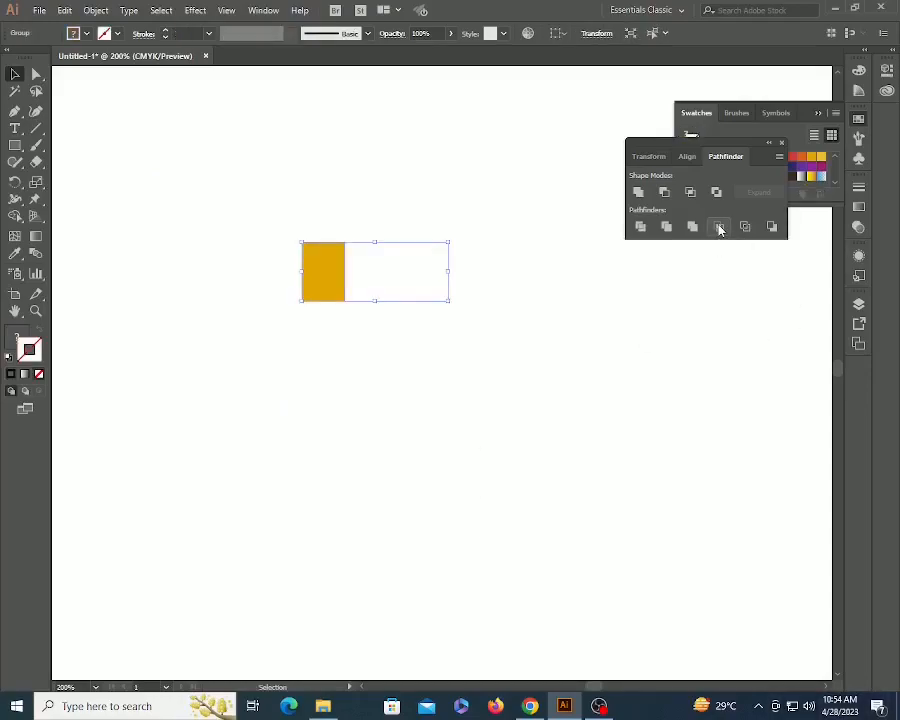
key("ctrl+z")
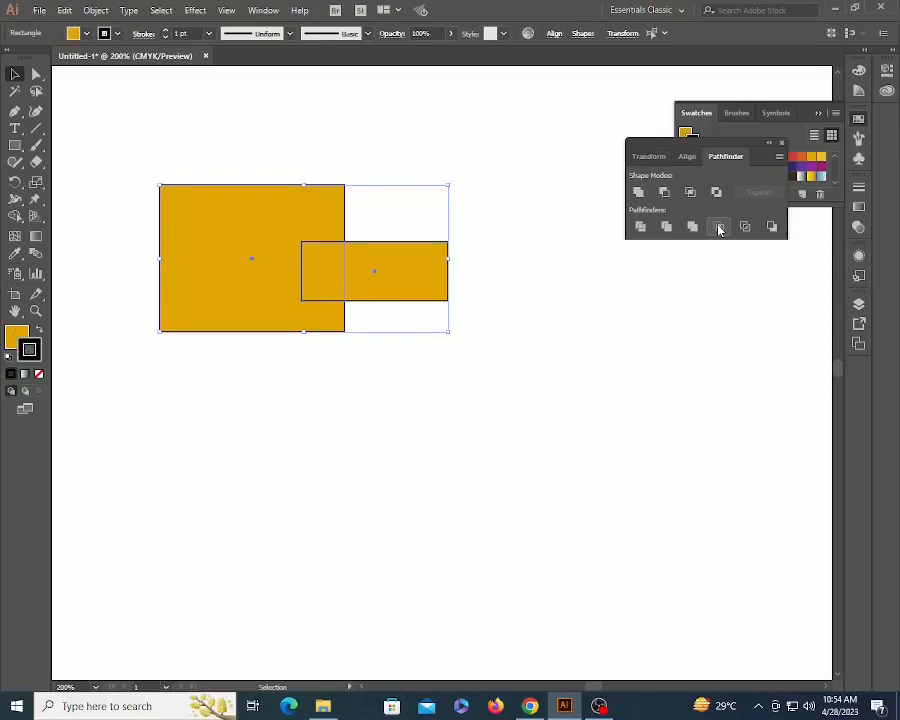
Compare the results of Crop and Intersect on the two overlapping rectangles, undoing each operation.
left_click(719, 228)
key("ctrl+z")
left_click(691, 194)
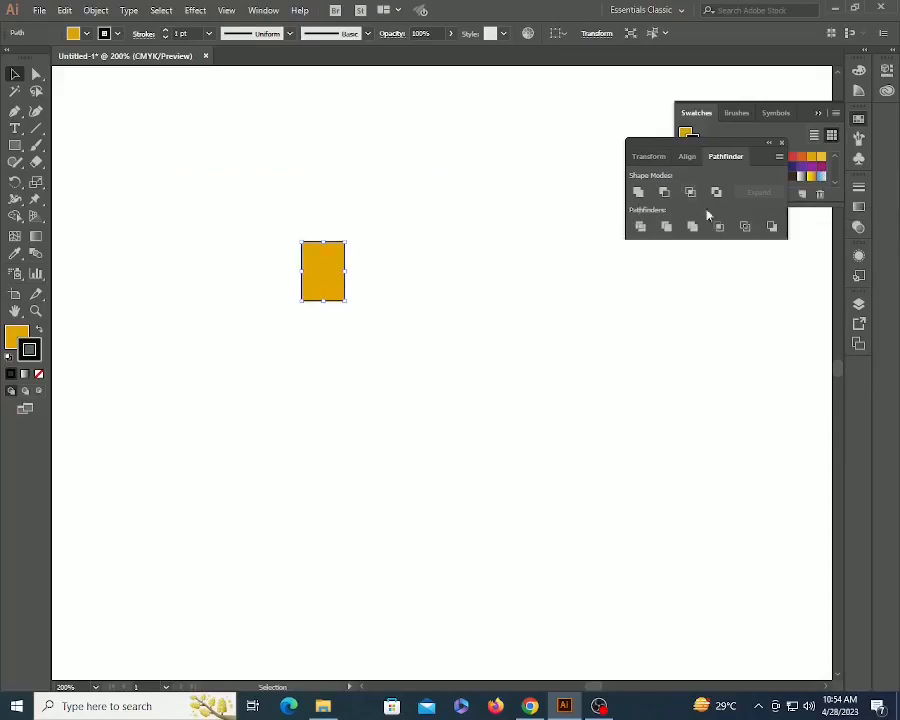
left_click(719, 228)
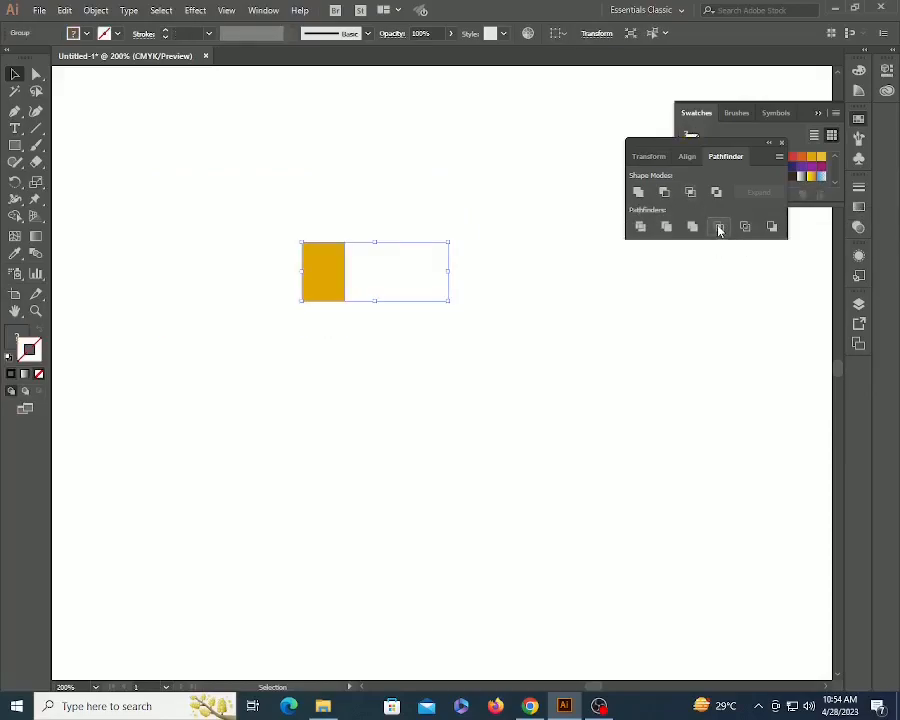
key("ctrl+z")
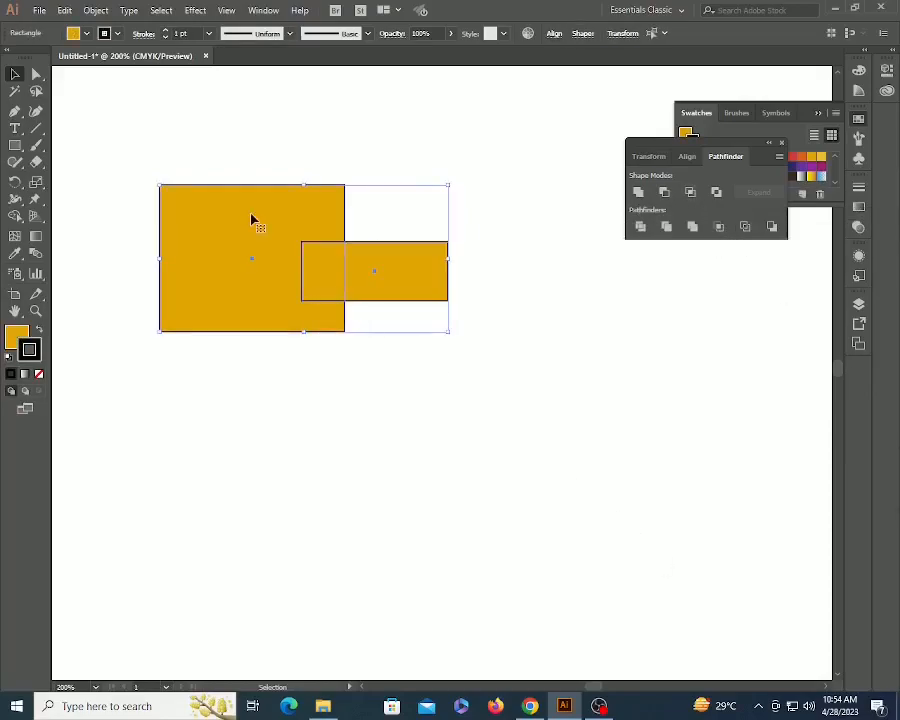
Convert the two overlapping rectangles to edge segments with Outline, and undo the operation.
left_click(745, 228)
left_click(500, 274)
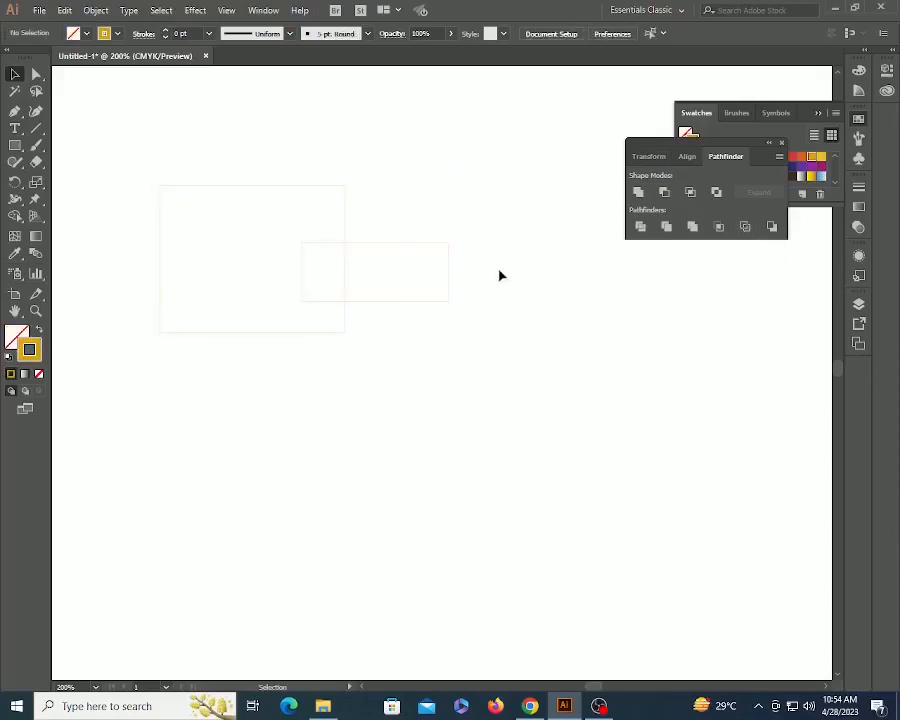
key("ctrl+z")
key("ctrl+z")
left_click(462, 280)
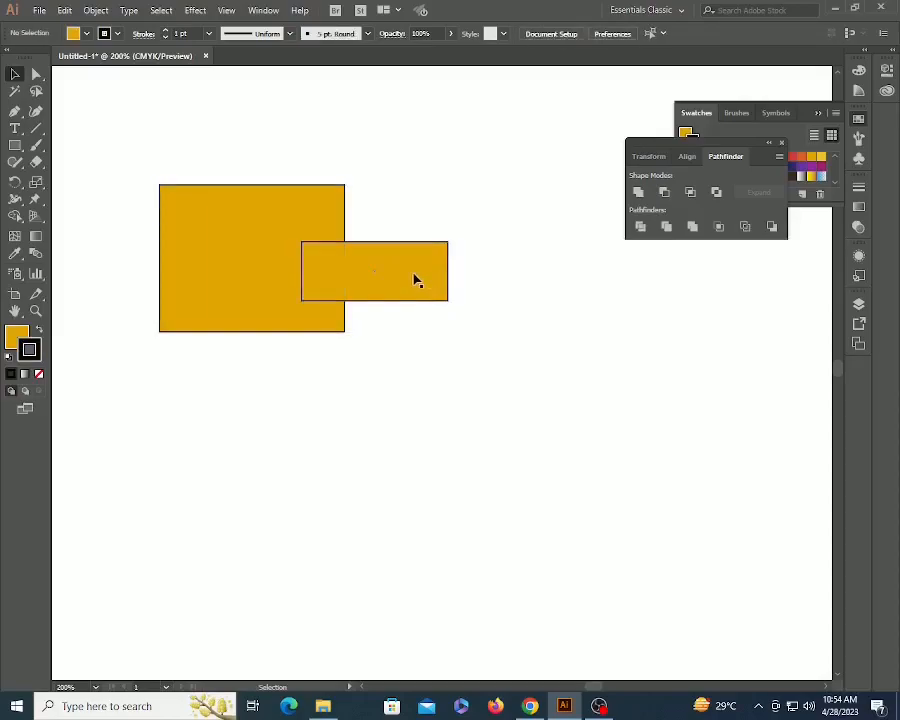
Give the small rectangle a purple fill and a dark magenta stroke.
left_click(417, 281)
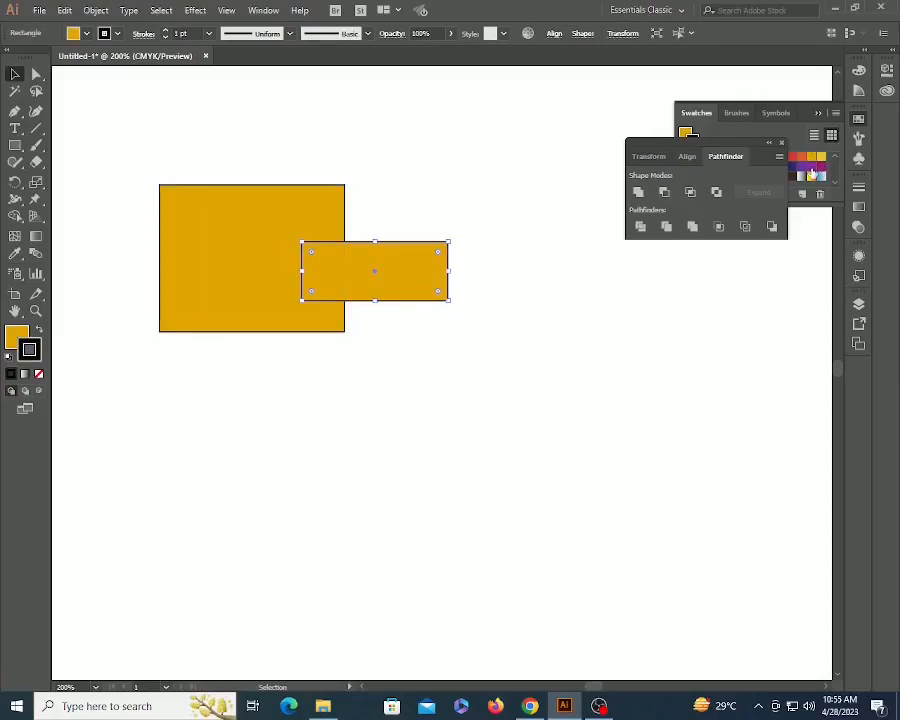
key("x")
left_click(817, 168)
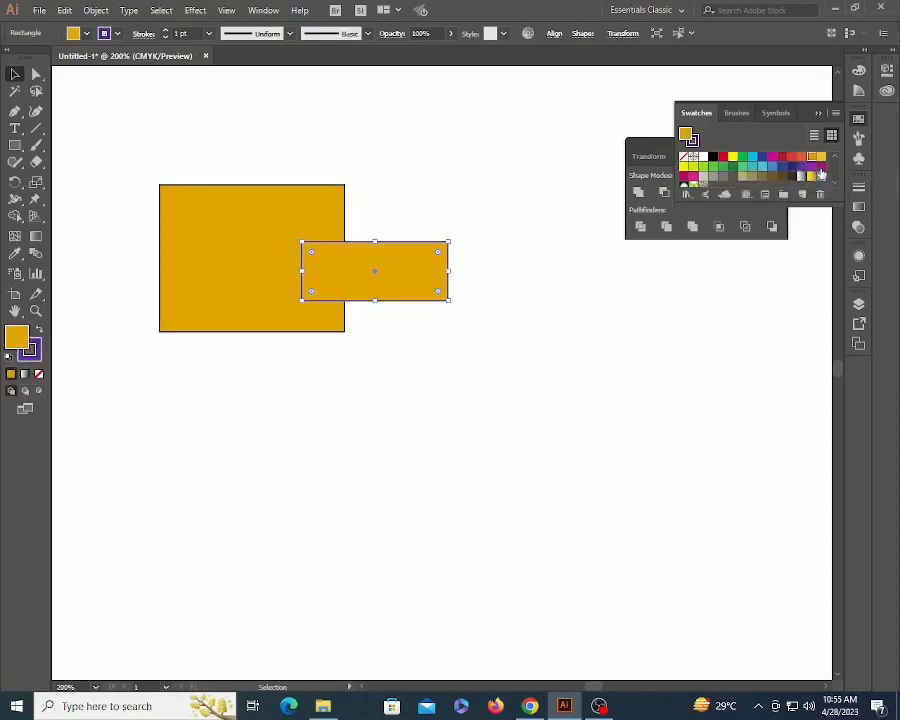
left_click(820, 171)
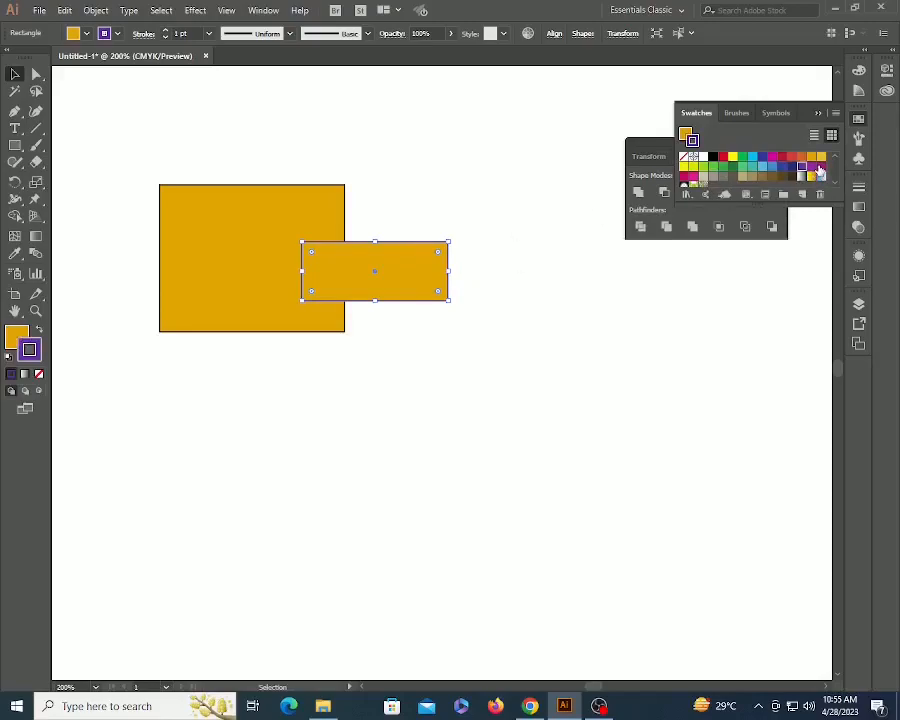
key("x")
left_click(813, 168)
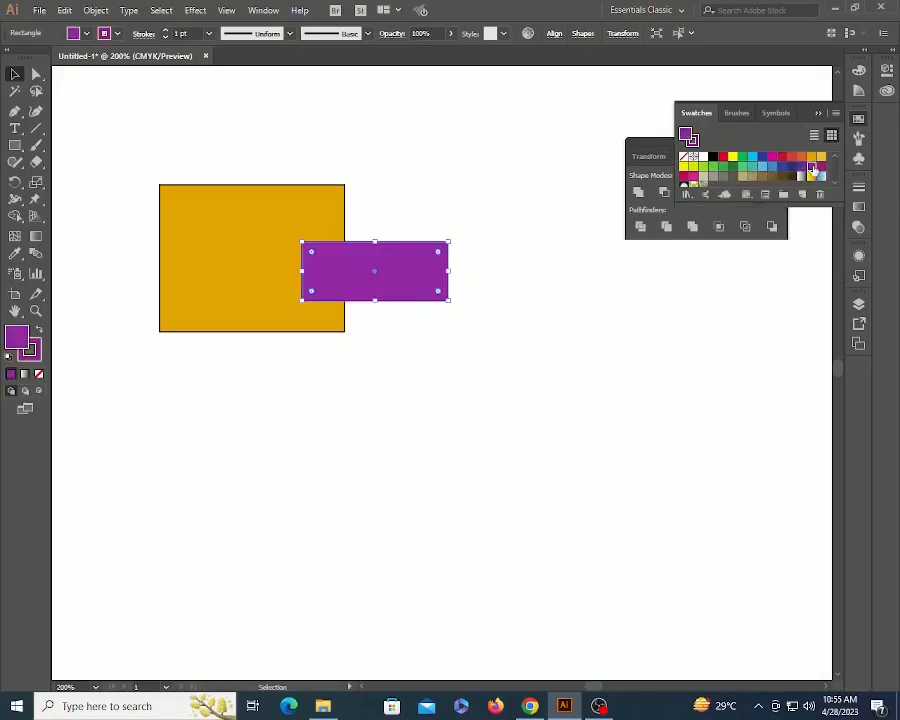
Subtract the large orange rectangle from the purple one with Minus Back, and select the result.
left_click(484, 344)
left_click_drag(245, 152, 420, 292)
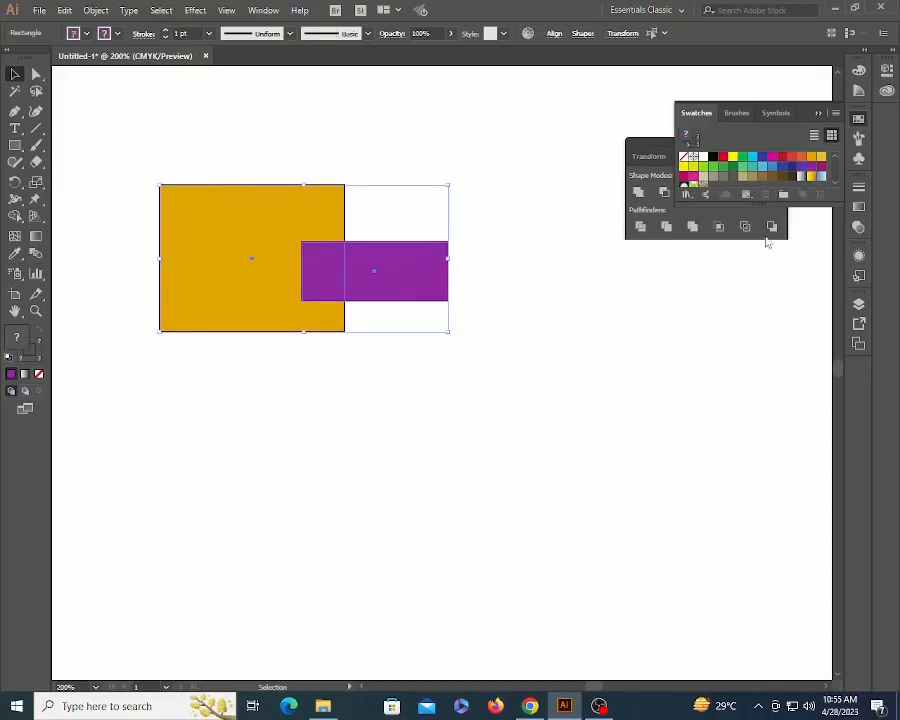
left_click(771, 228)
left_click(478, 338)
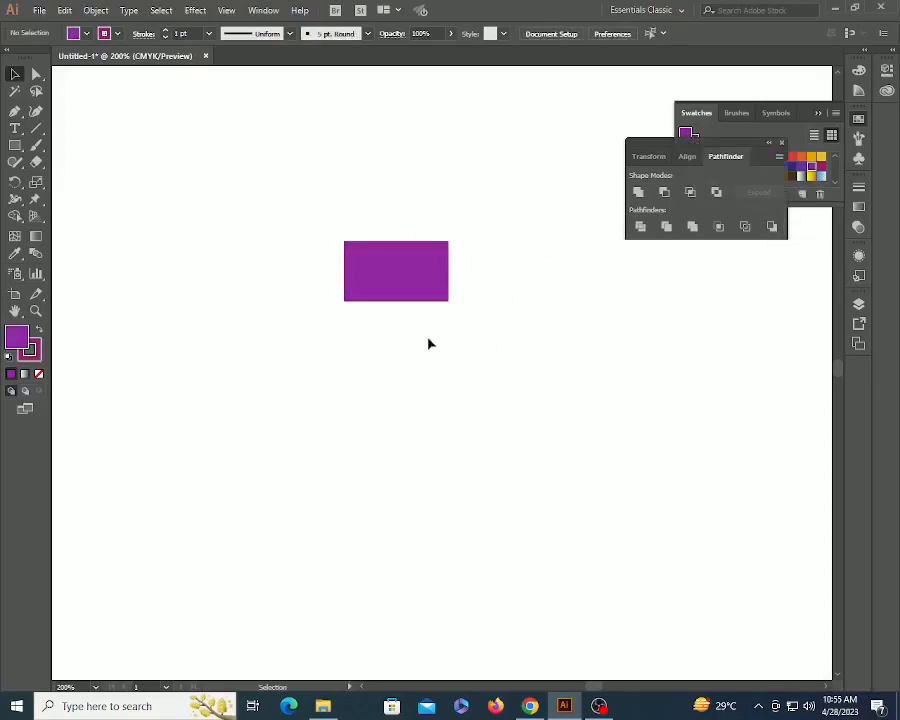
left_click(416, 298)
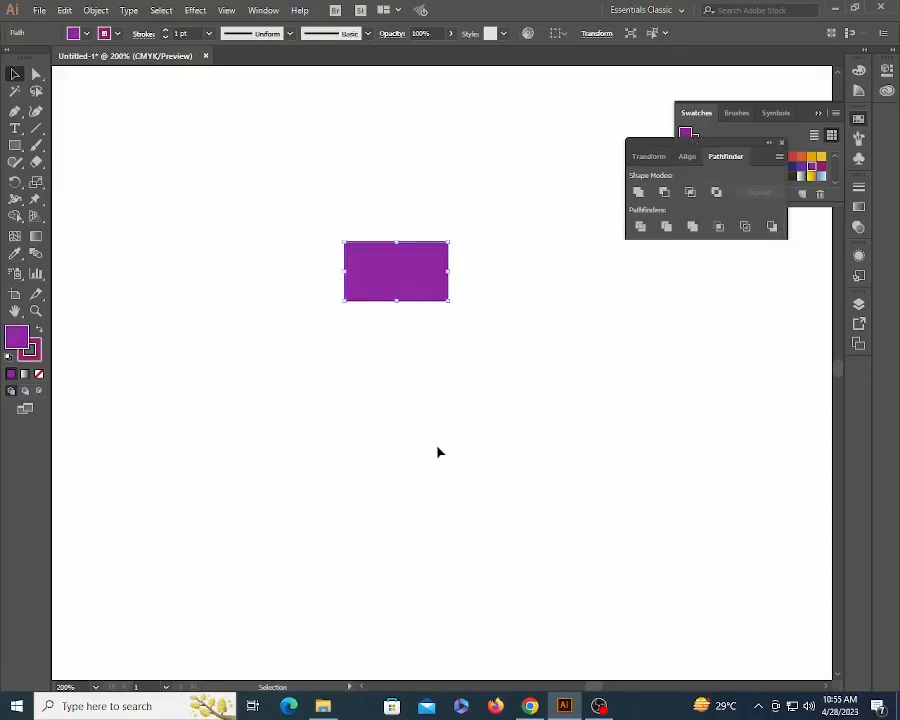